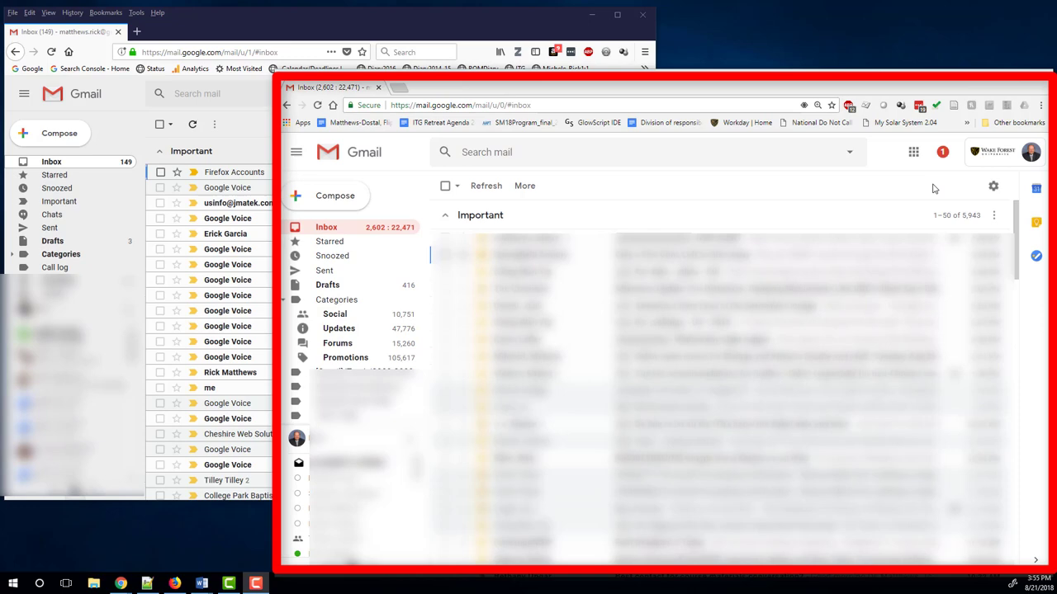
Step: Bring the Firefox window showing the personal Gmail inbox to the front
{"action": "left_click", "coordinate": [259, 26]}
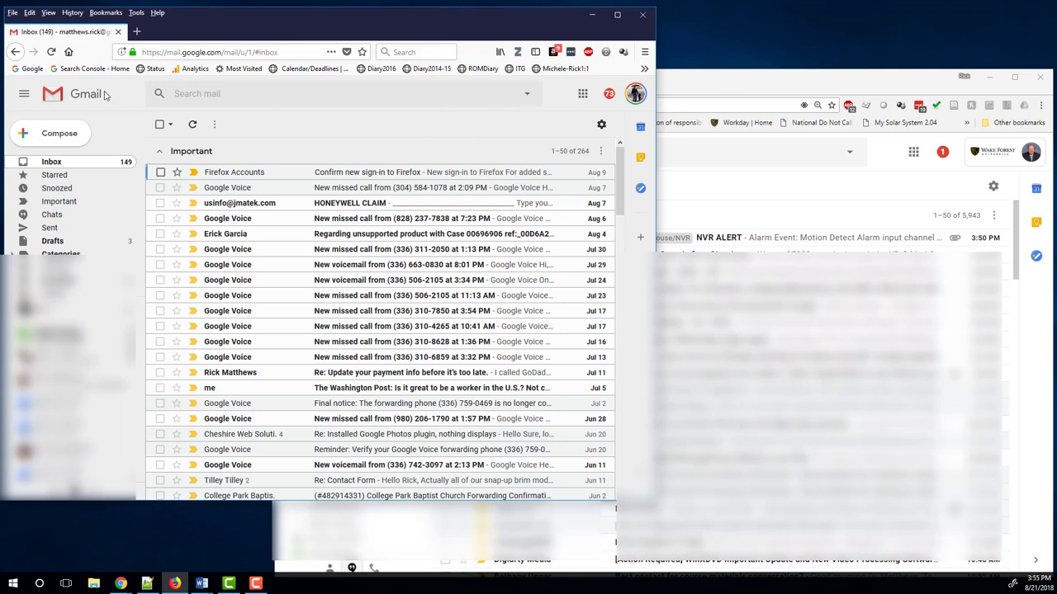
Step: Open the personal Gmail settings to the Forwarding and POP/IMAP tab
{"action": "left_click", "coordinate": [608, 131]}
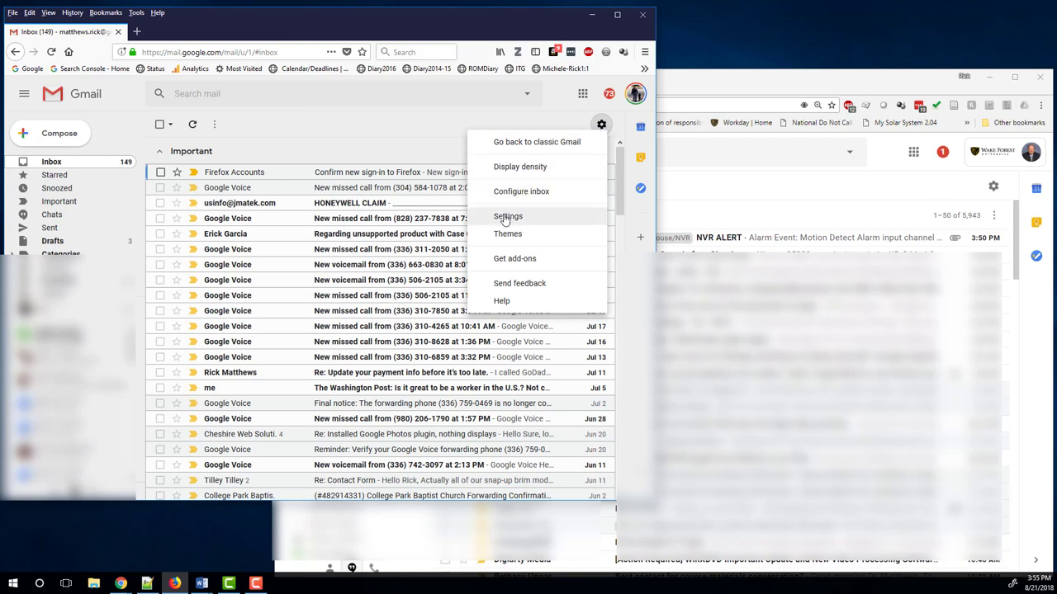
{"action": "left_click", "coordinate": [505, 217]}
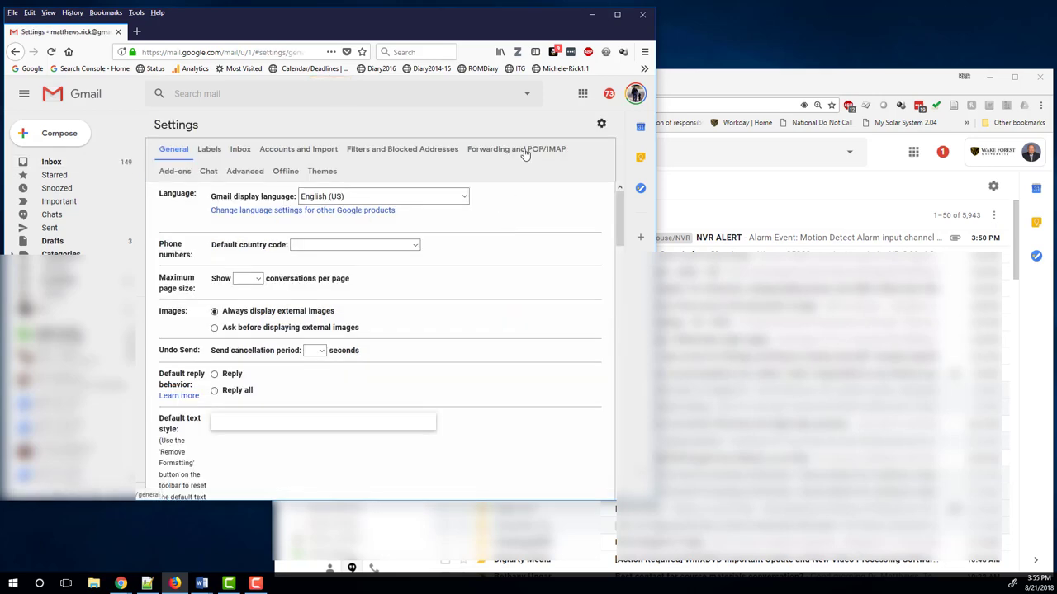
{"action": "left_click", "coordinate": [524, 150]}
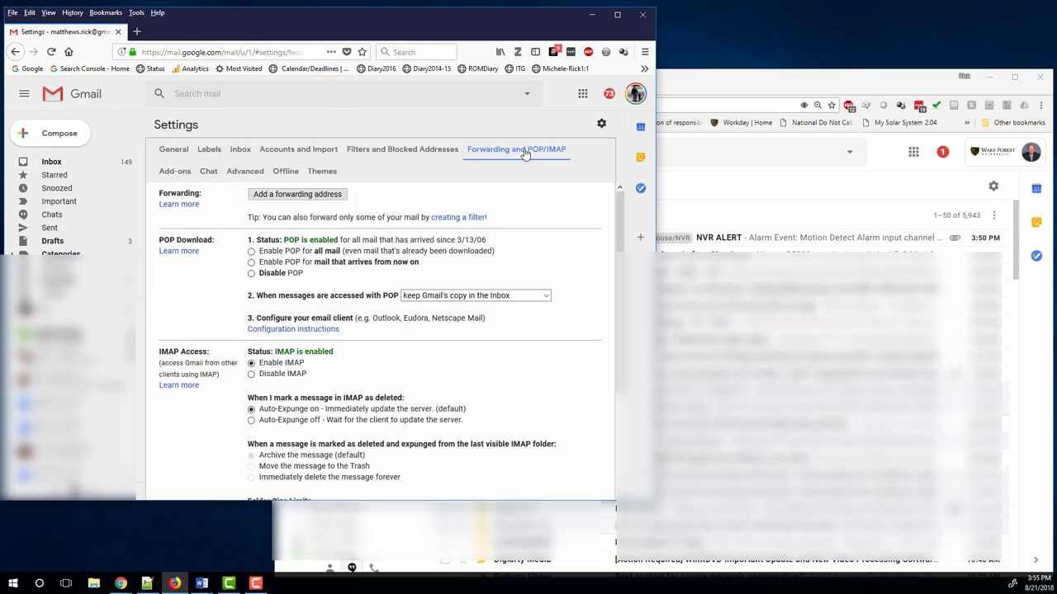
Step: Add the Wake Forest e-mail address as a forwarding address and send its confirmation code
{"action": "left_click", "coordinate": [305, 196]}
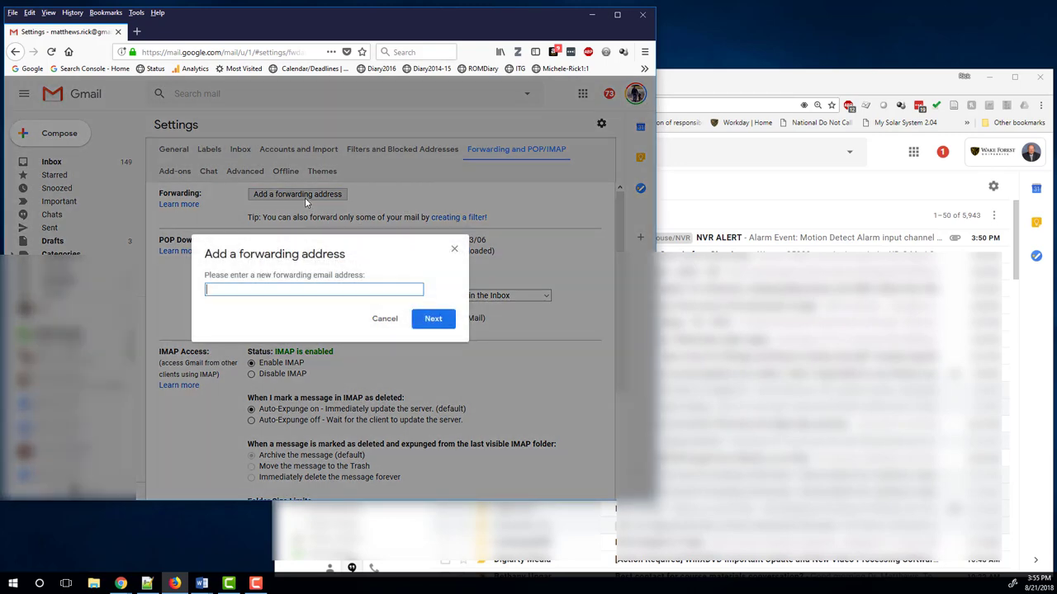
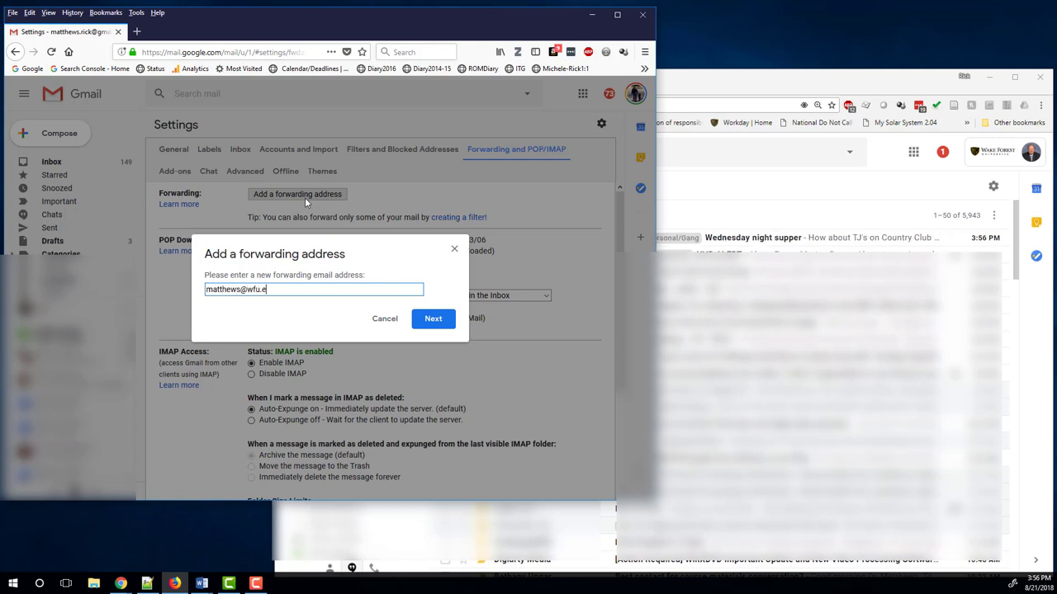
{"action": "left_click", "coordinate": [431, 321]}
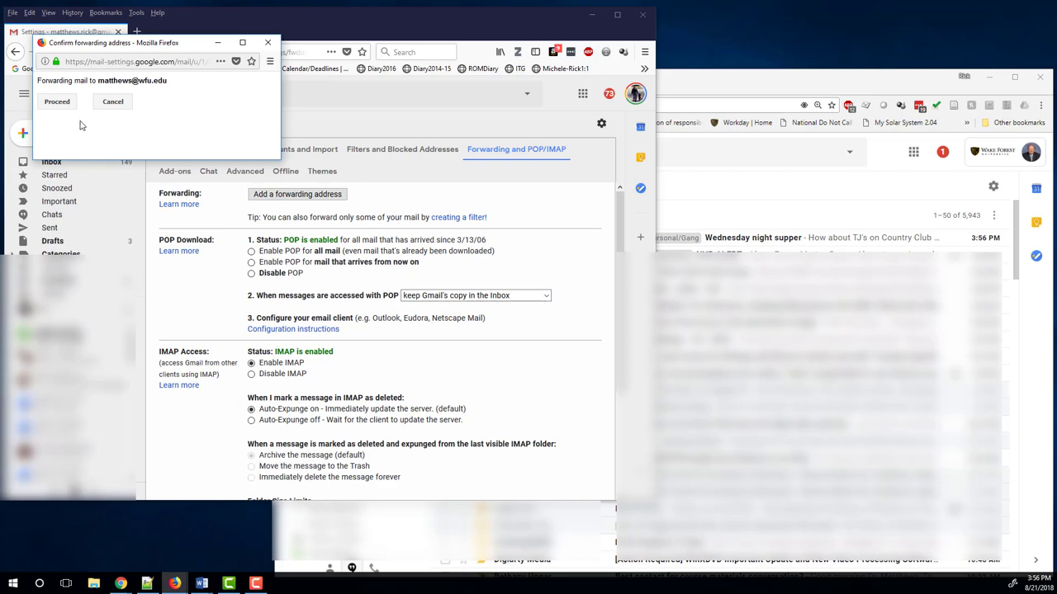
{"action": "left_click", "coordinate": [57, 101]}
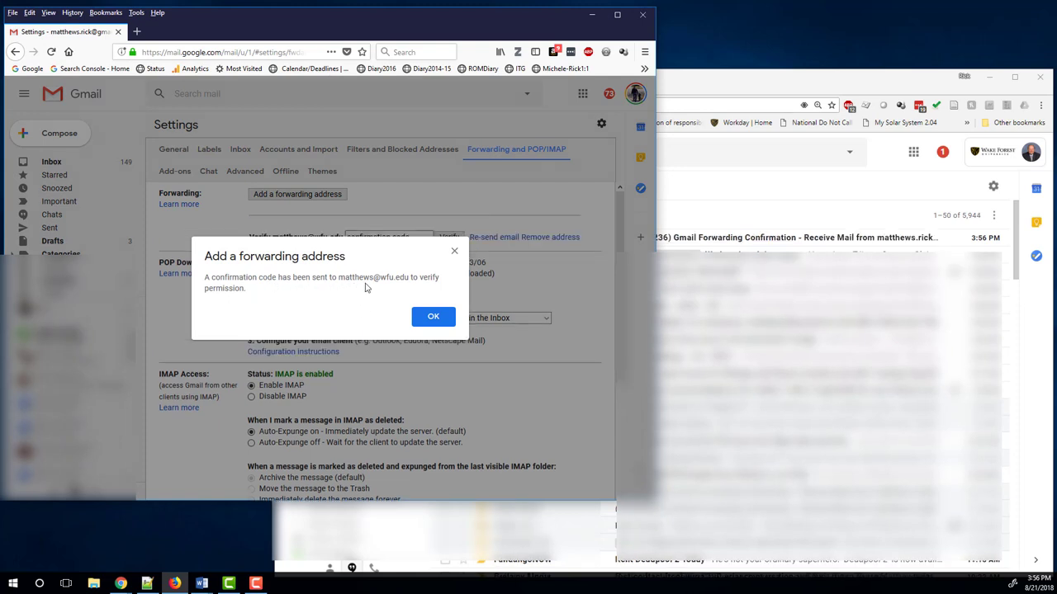
{"action": "left_click", "coordinate": [431, 319]}
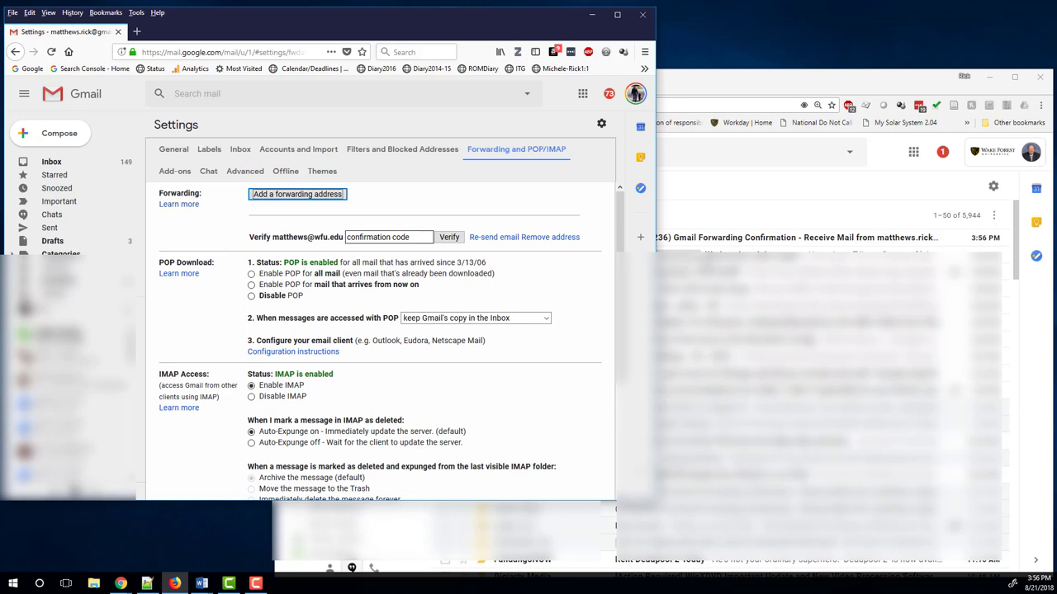
Step: In the Wake Forest Gmail window, open the Gmail Forwarding Confirmation email and select its code
{"action": "left_click", "coordinate": [846, 81]}
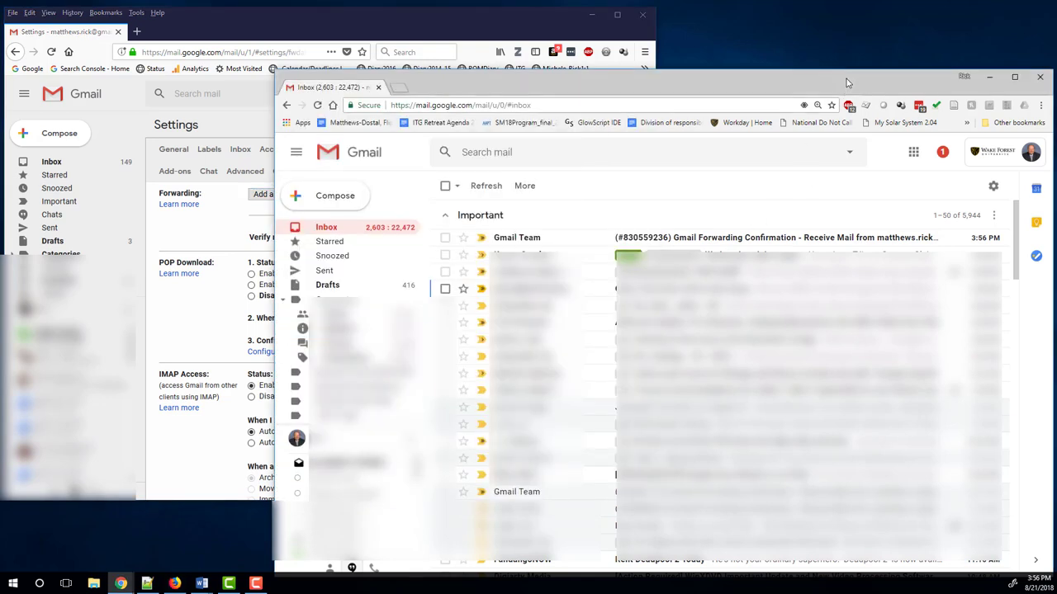
{"action": "mouse_move", "coordinate": [707, 238]}
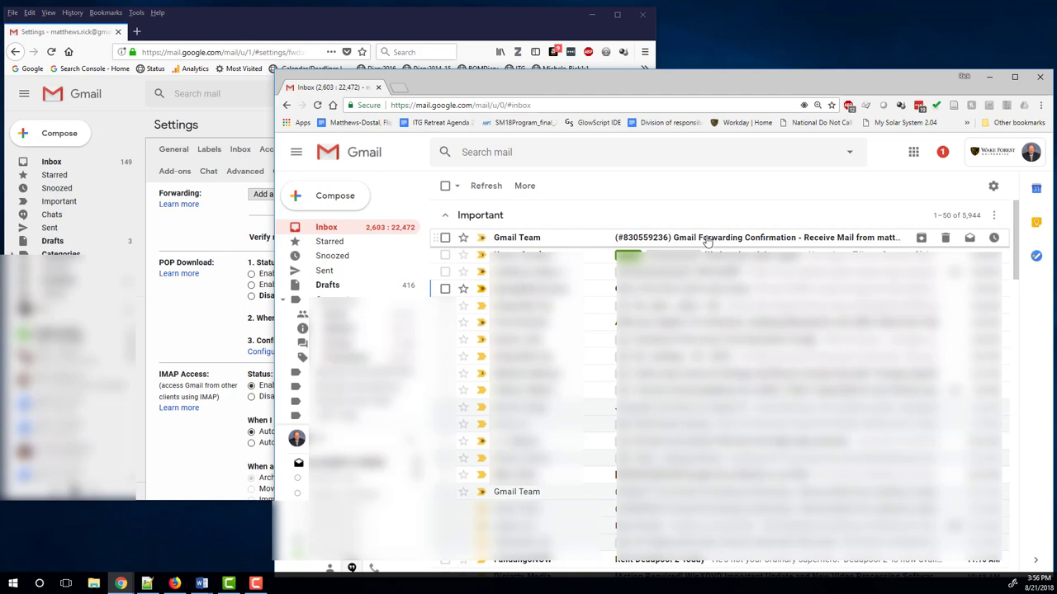
{"action": "left_click", "coordinate": [707, 239]}
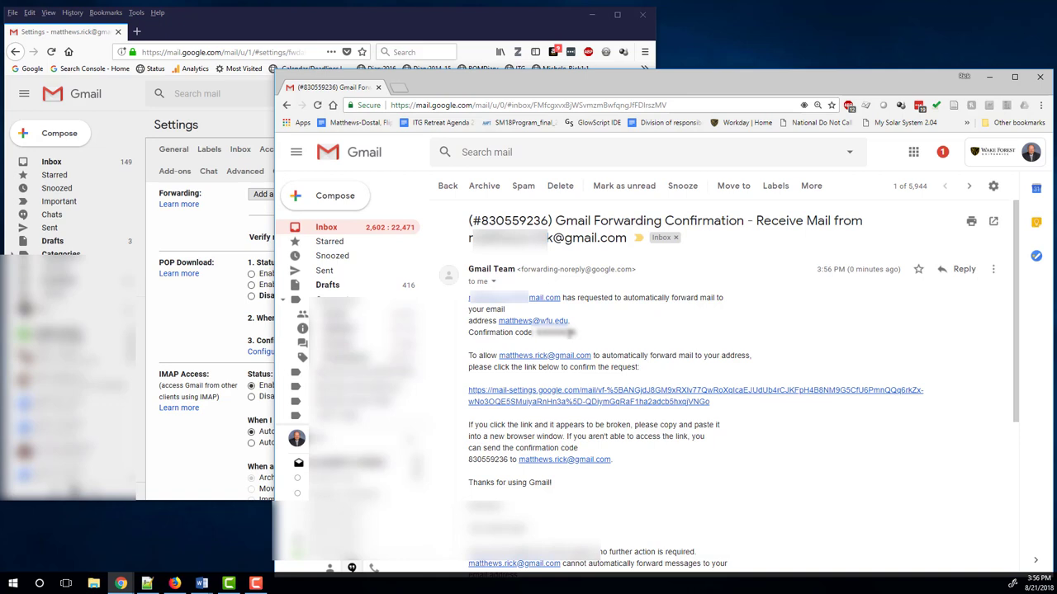
{"action": "left_click_drag", "start_coordinate": [579, 338], "coordinate": [535, 338]}
{"action": "double_click", "coordinate": [537, 333]}
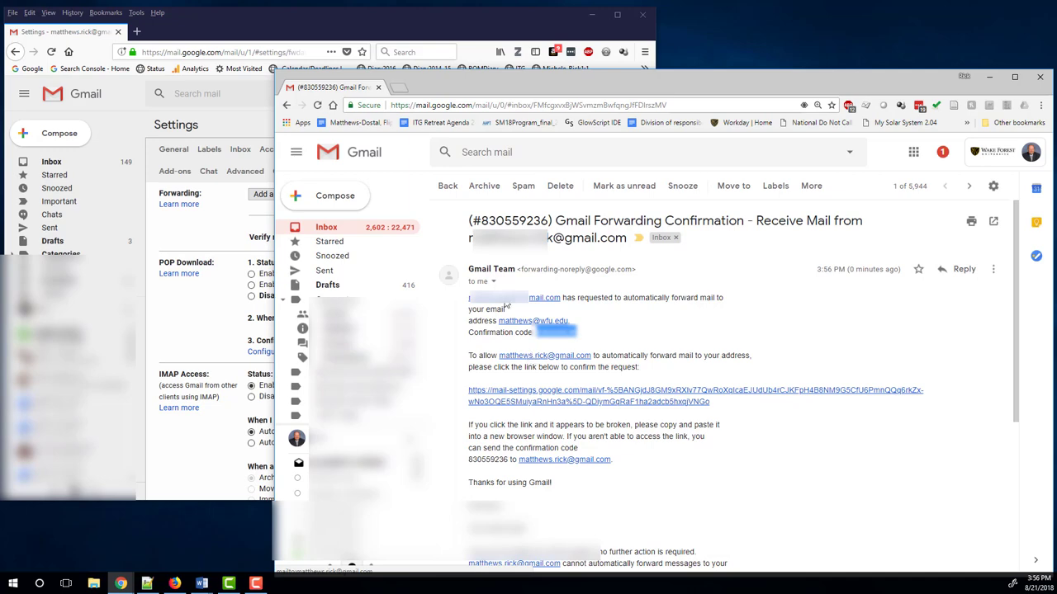
Step: Paste the confirmation code into the personal account's forwarding settings and verify the Wake Forest address
{"action": "left_click", "coordinate": [421, 23]}
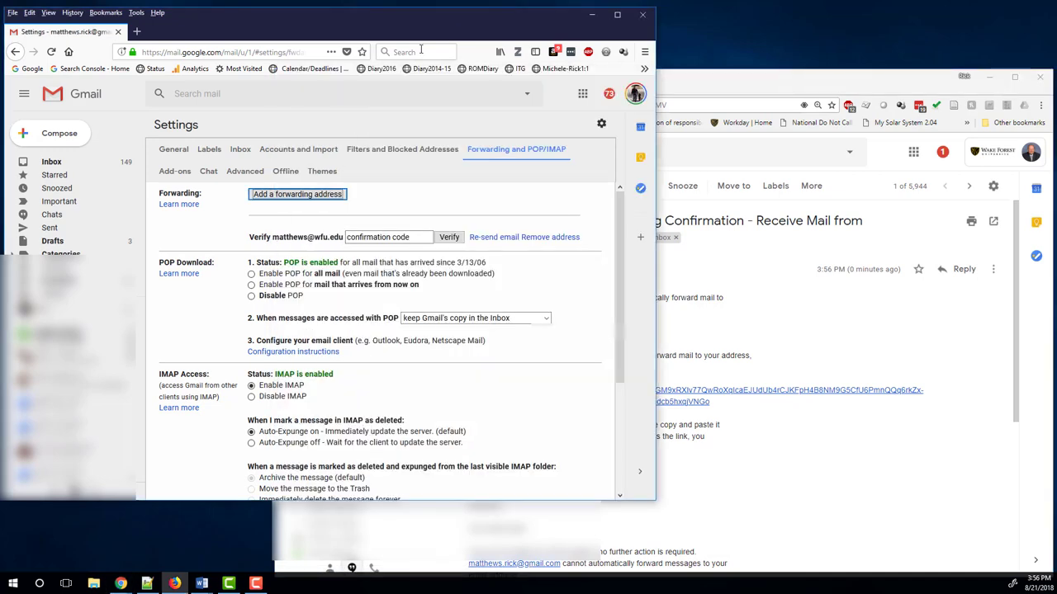
{"action": "left_click", "coordinate": [388, 237]}
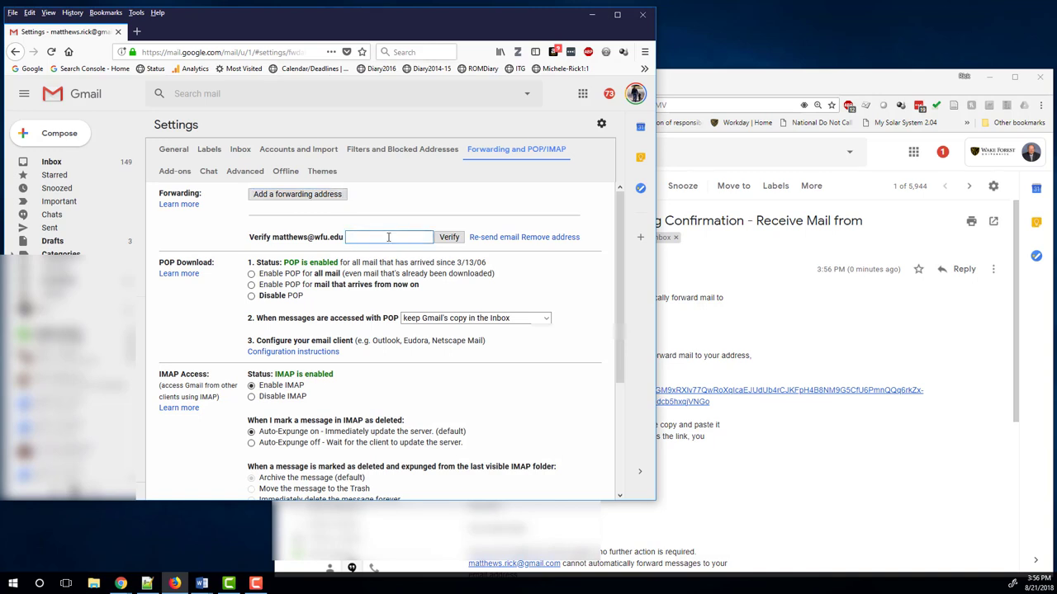
{"action": "key", "text": "ctrl+v"}
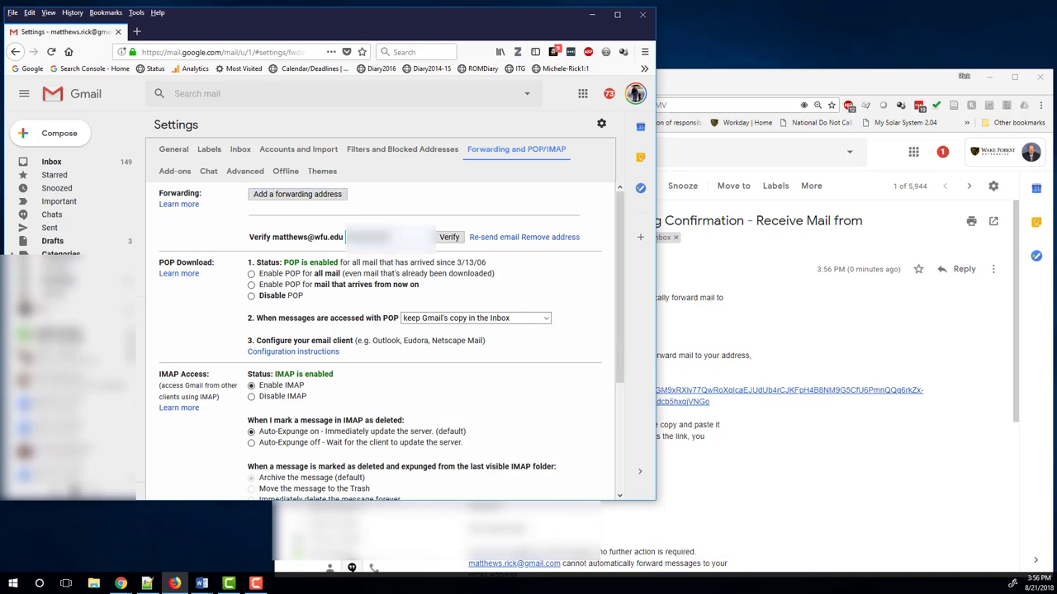
{"action": "left_click", "coordinate": [449, 238]}
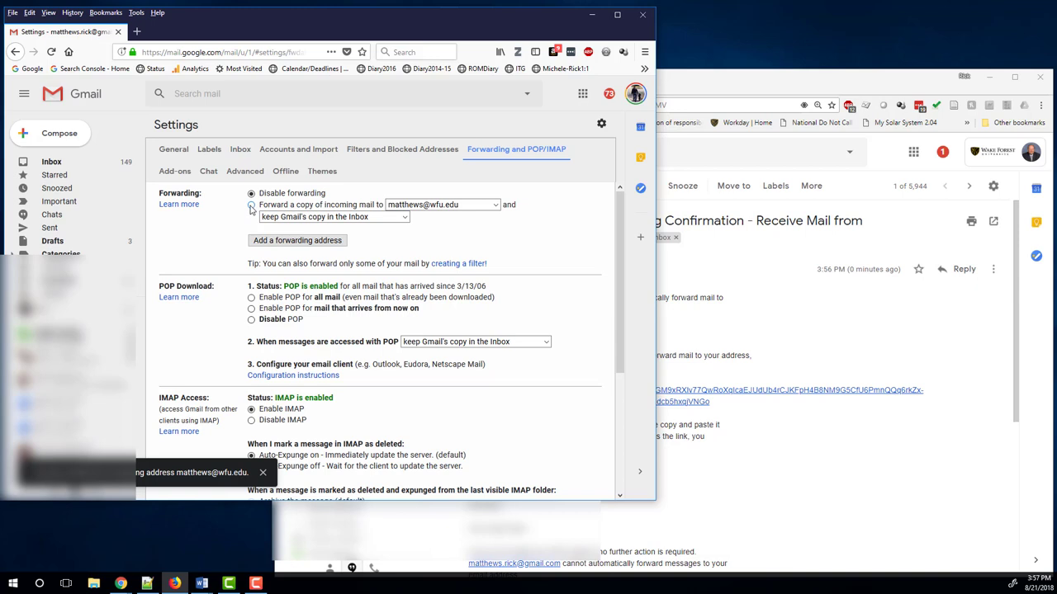
Step: Forward a copy of incoming mail to the Wake Forest address, keeping Gmail's copy in the Inbox
{"action": "left_click", "coordinate": [251, 207]}
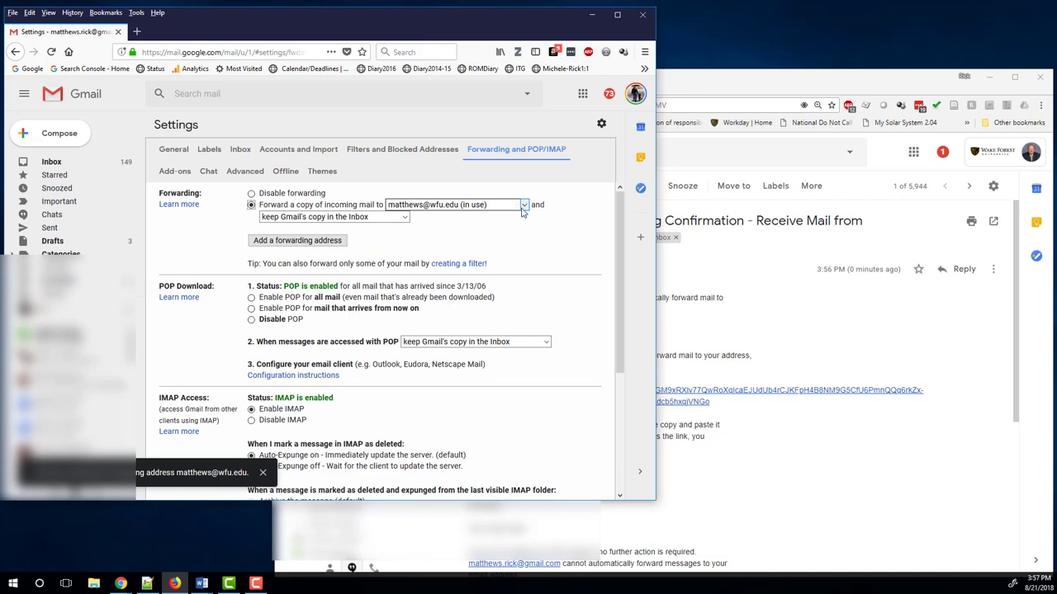
{"action": "left_click", "coordinate": [405, 218]}
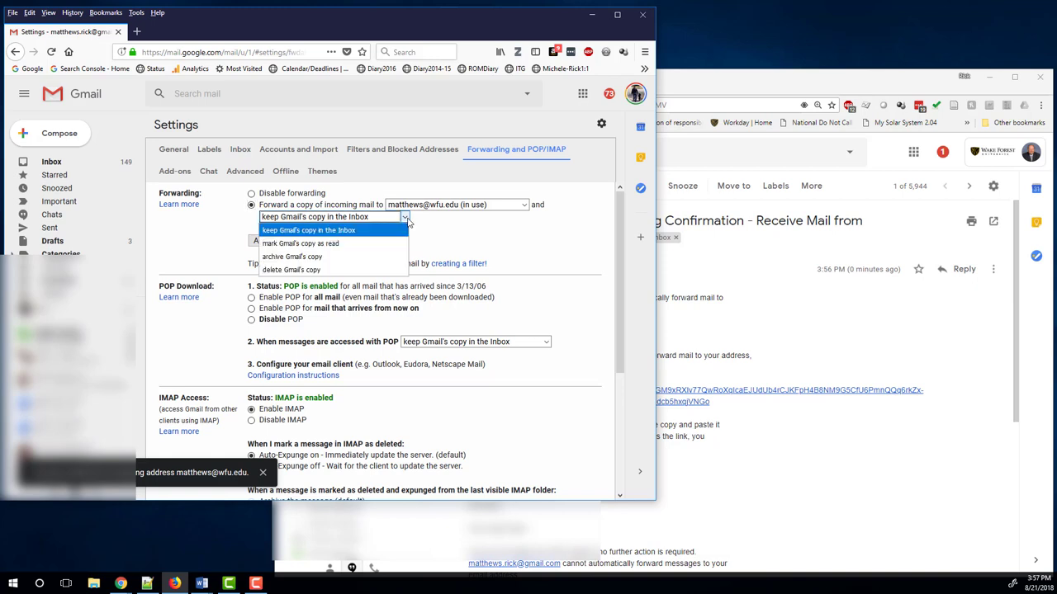
{"action": "left_click", "coordinate": [406, 219]}
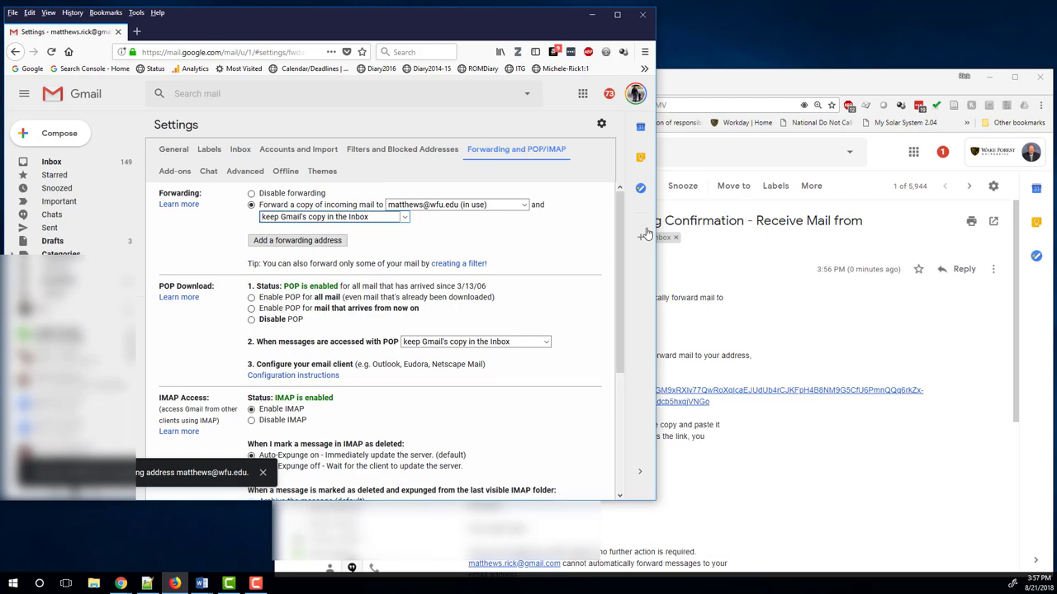
Step: Open the Wake Forest Gmail account's settings on the Accounts tab
{"action": "left_click", "coordinate": [813, 81]}
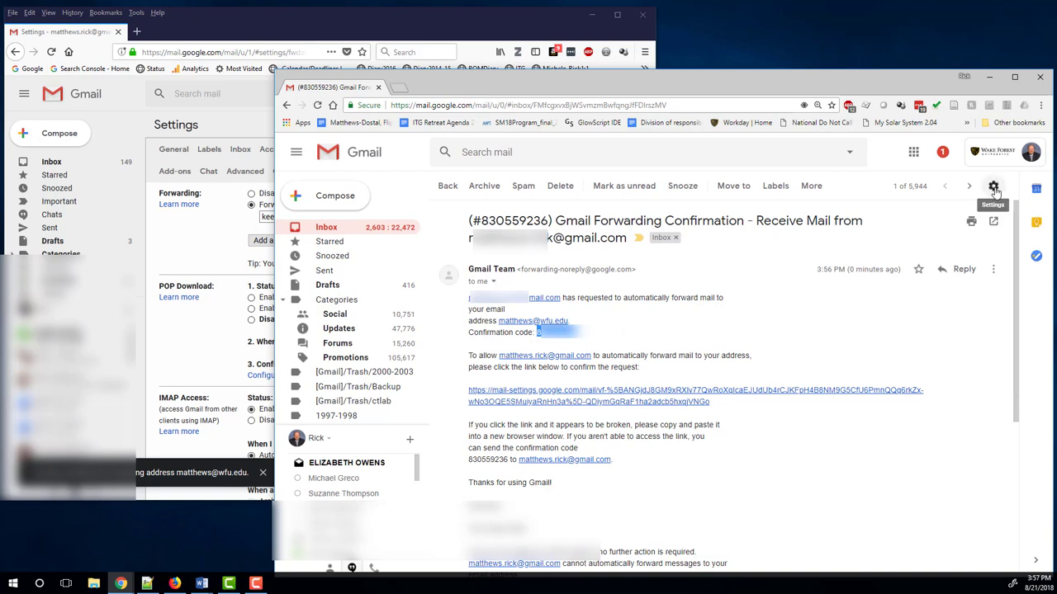
{"action": "left_click", "coordinate": [994, 188]}
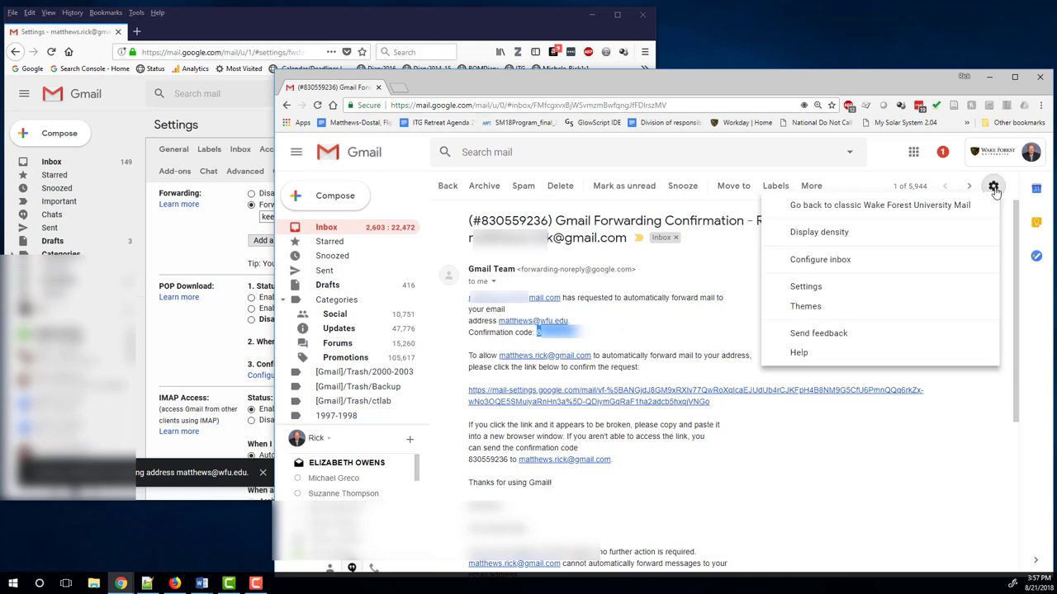
{"action": "left_click", "coordinate": [806, 287]}
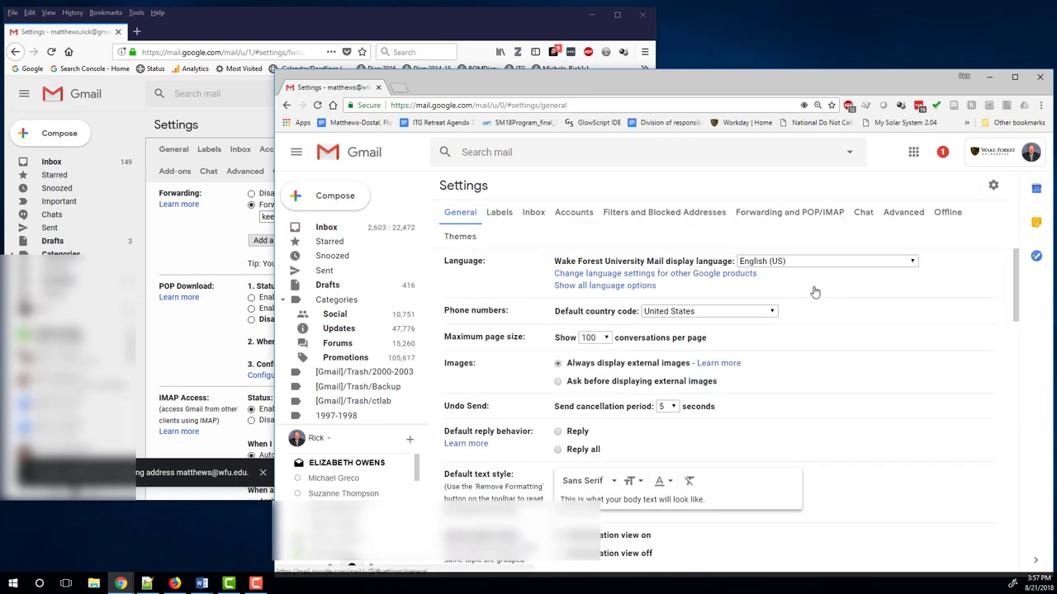
{"action": "left_click", "coordinate": [578, 216]}
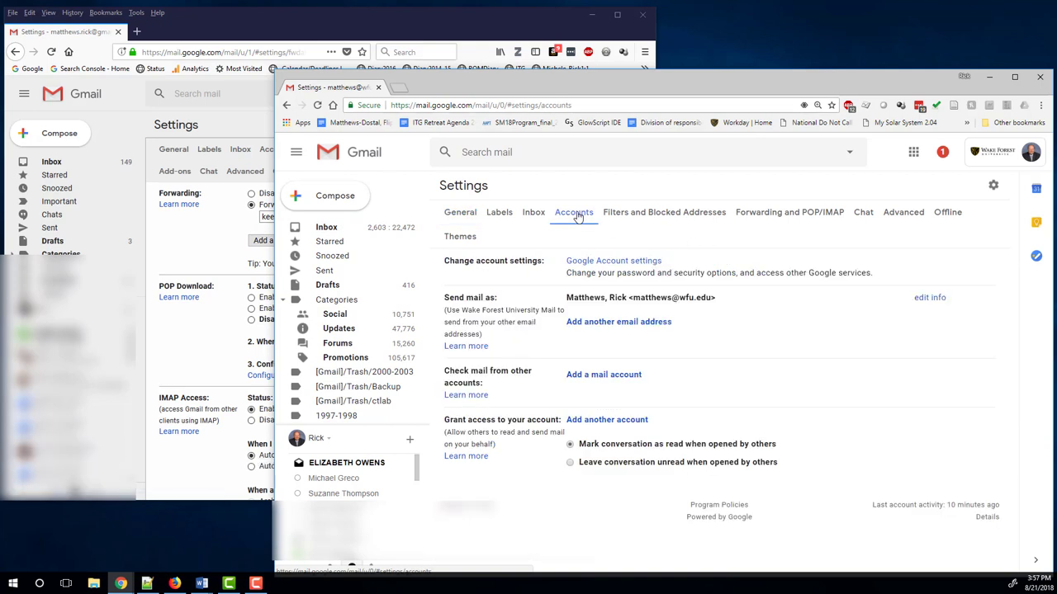
Step: Add a send-as address by autofilling the personal Gmail address and replacing the sender name with the preferred display name
{"action": "left_click", "coordinate": [633, 326]}
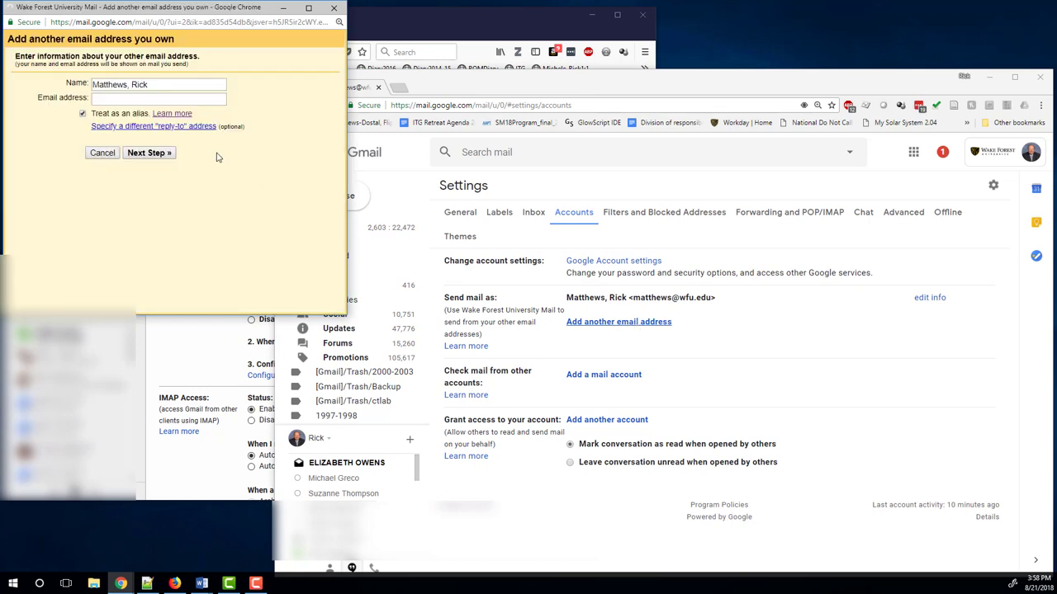
{"action": "left_click", "coordinate": [148, 99]}
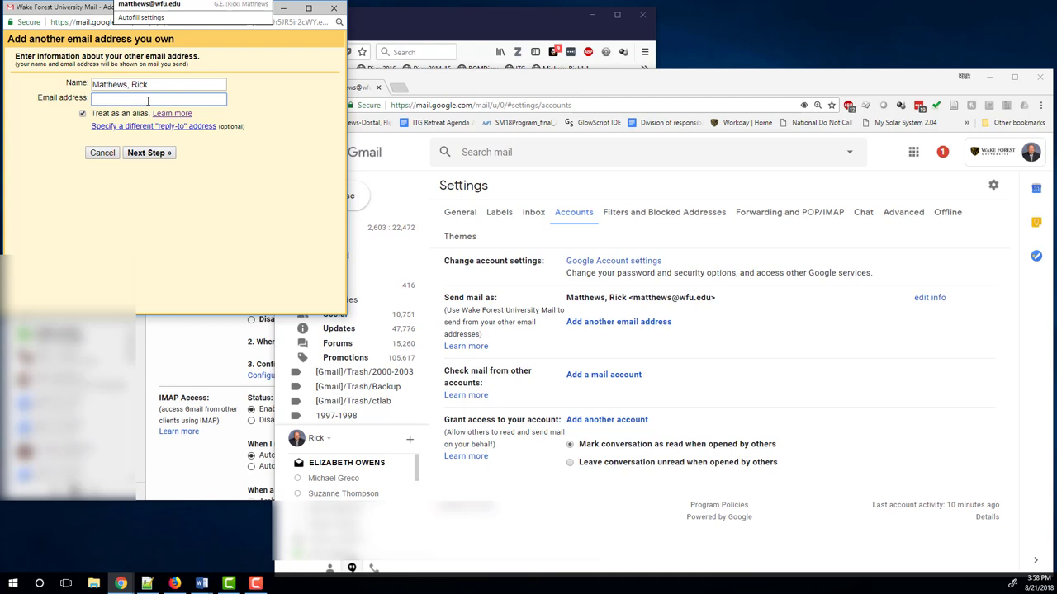
{"action": "type", "text": "m"}
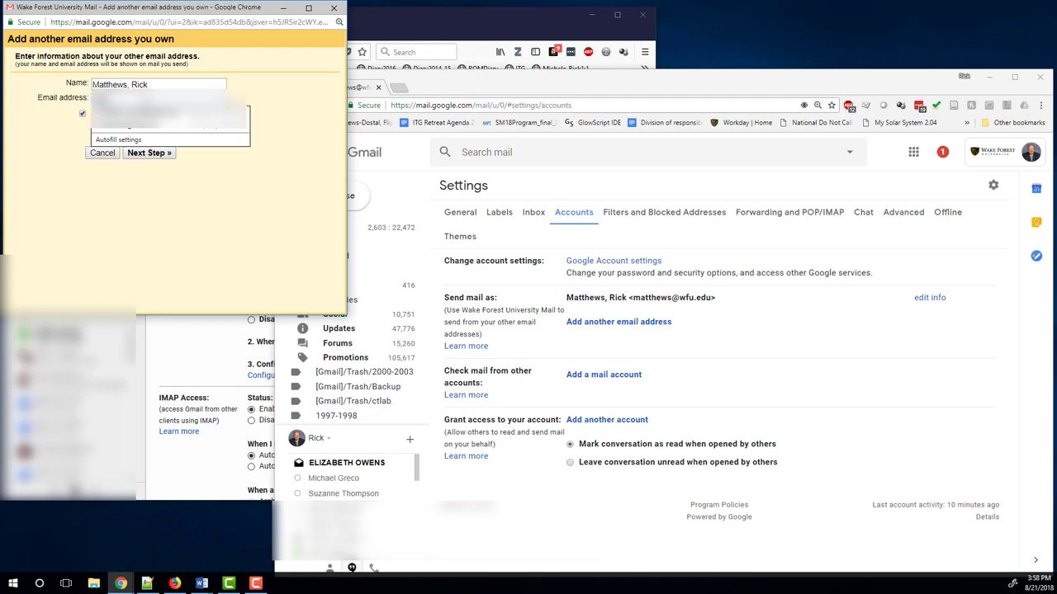
{"action": "key", "text": "Down"}
{"action": "key", "text": "Return"}
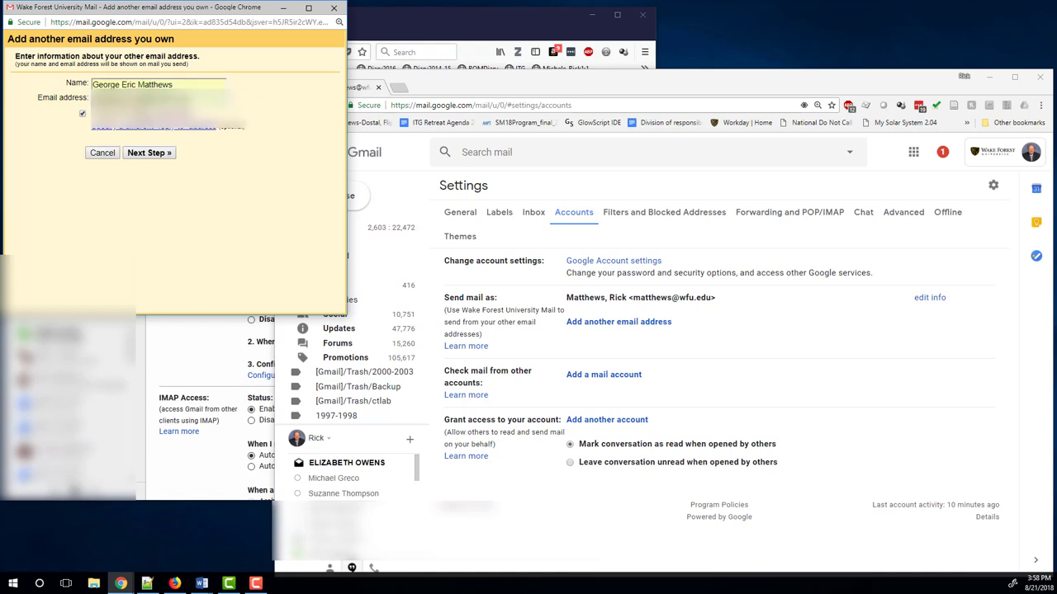
{"action": "left_click_drag", "start_coordinate": [174, 84], "coordinate": [92, 84]}
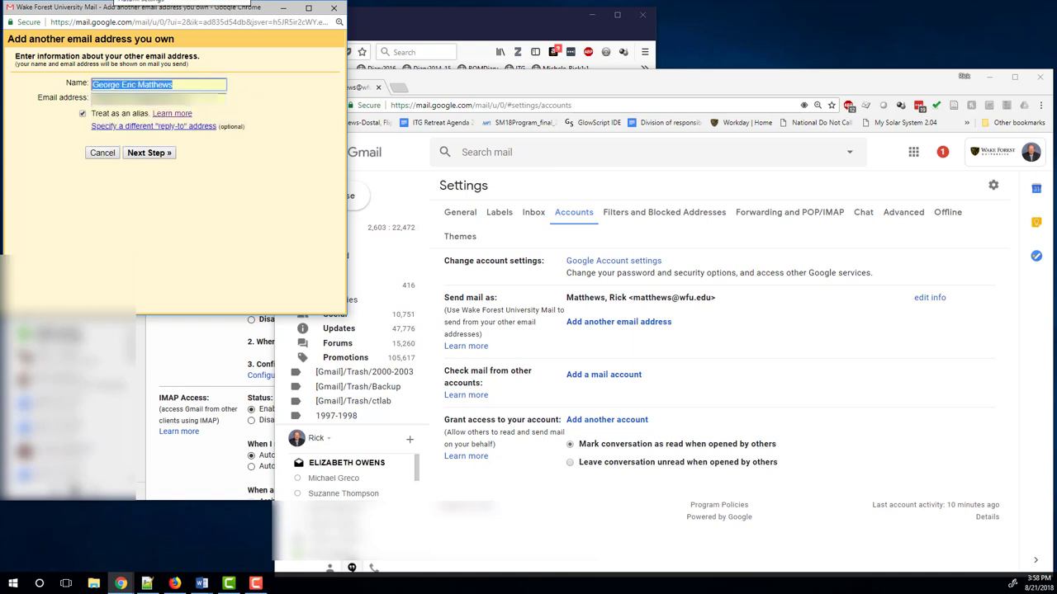
{"action": "type", "text": "Rick"}
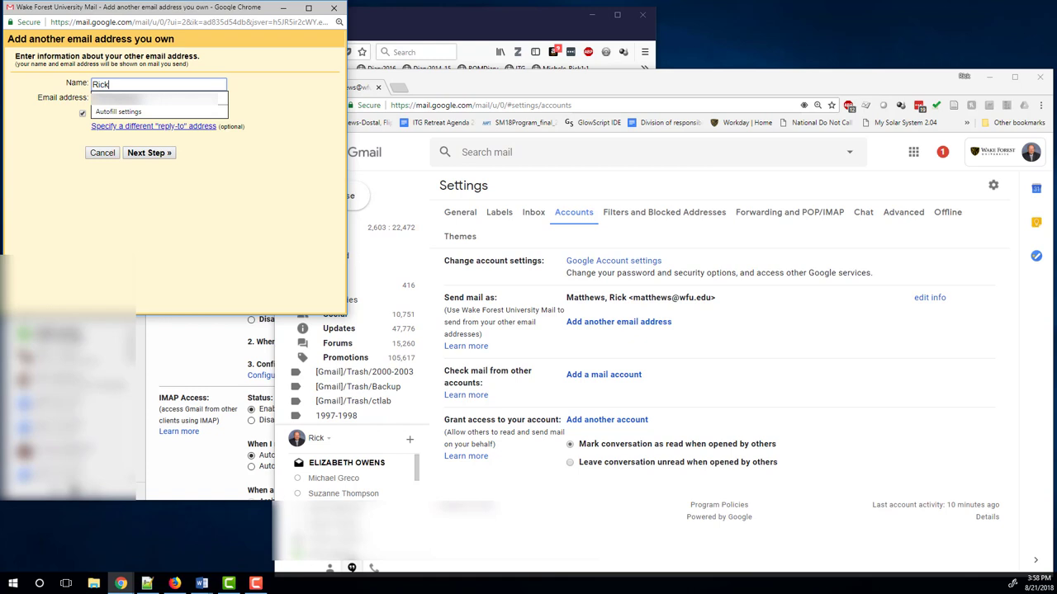
{"action": "type", "text": " Matthews"}
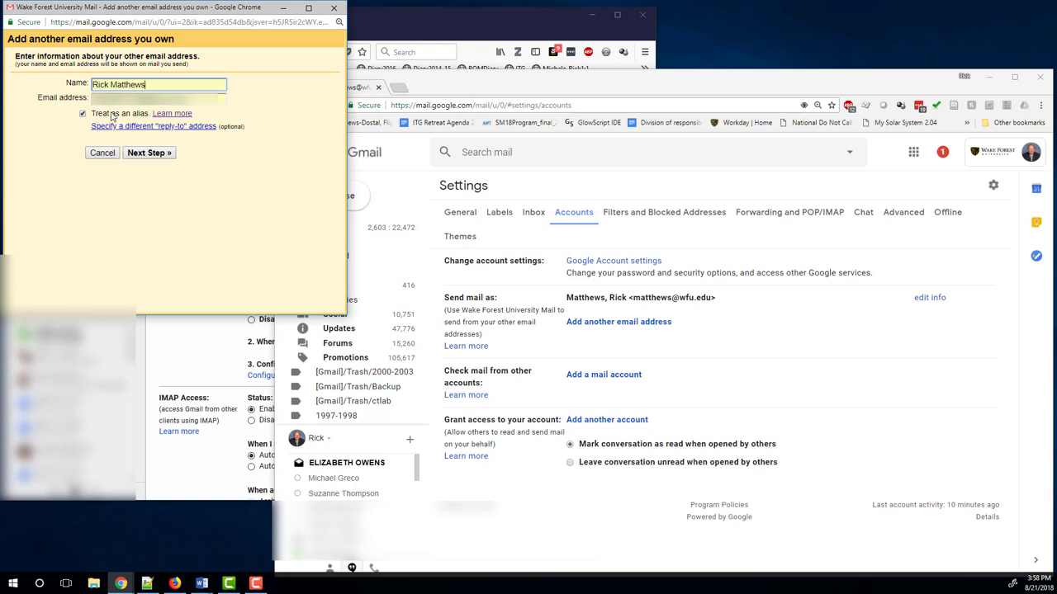
{"action": "left_click", "coordinate": [151, 155]}
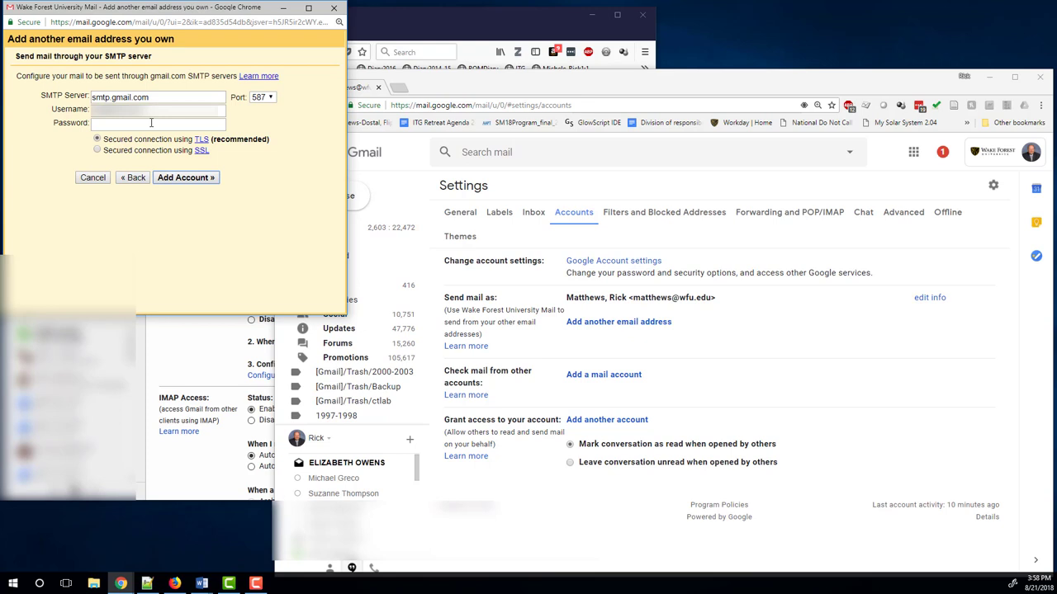
Step: Submit the personal Gmail password on the SMTP step, which fails authentication, and move the popup right
{"action": "left_click", "coordinate": [151, 122]}
{"action": "type", "text": "********"}
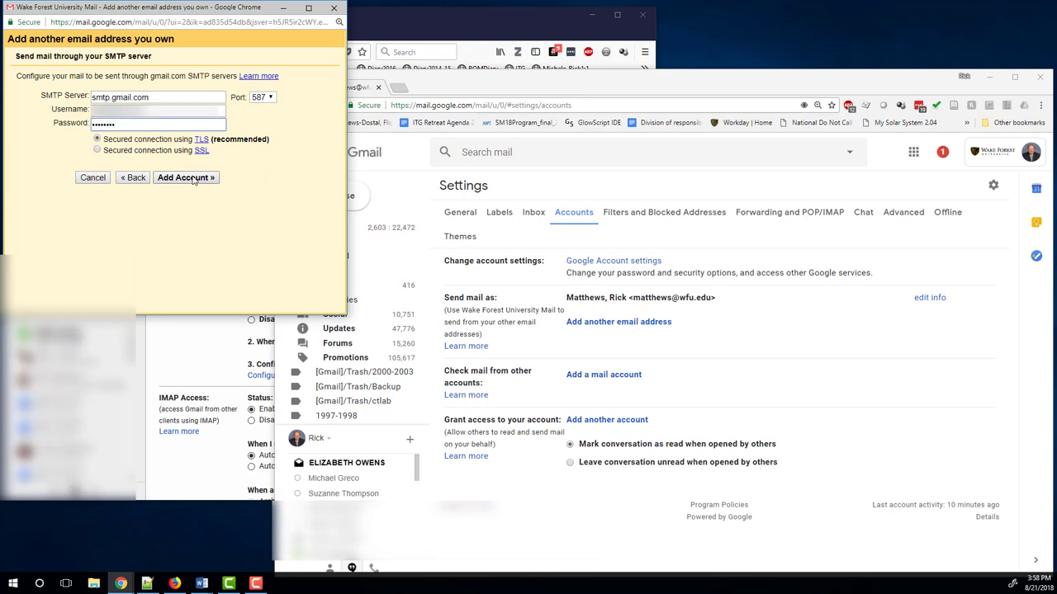
{"action": "left_click", "coordinate": [192, 178]}
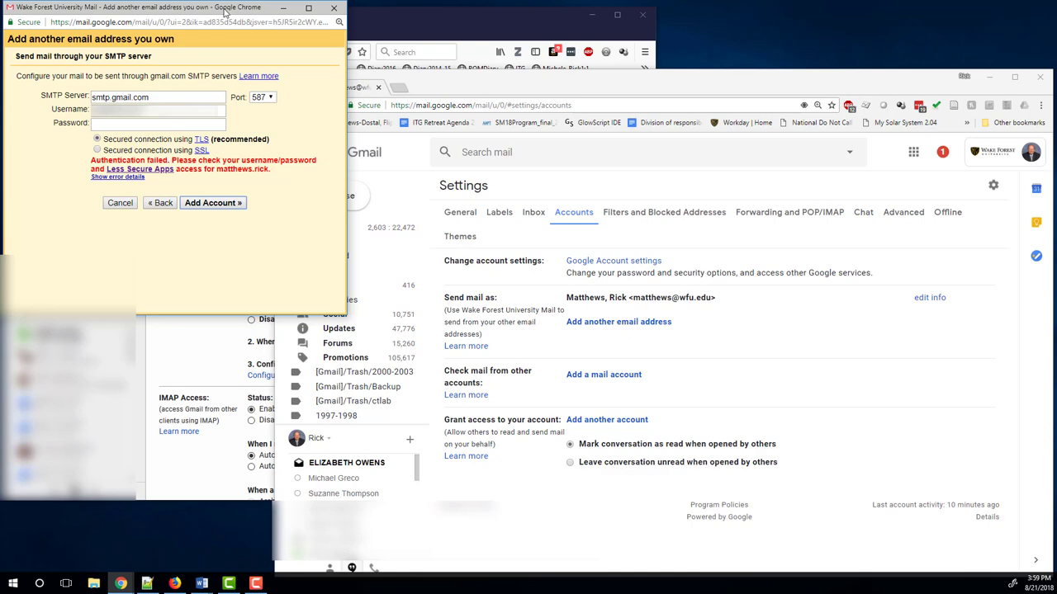
{"action": "mouse_move", "coordinate": [224, 10]}
{"action": "left_mouse_down"}
{"action": "mouse_move", "coordinate": [836, 75]}
{"action": "mouse_move", "coordinate": [877, 41]}
{"action": "left_mouse_up"}
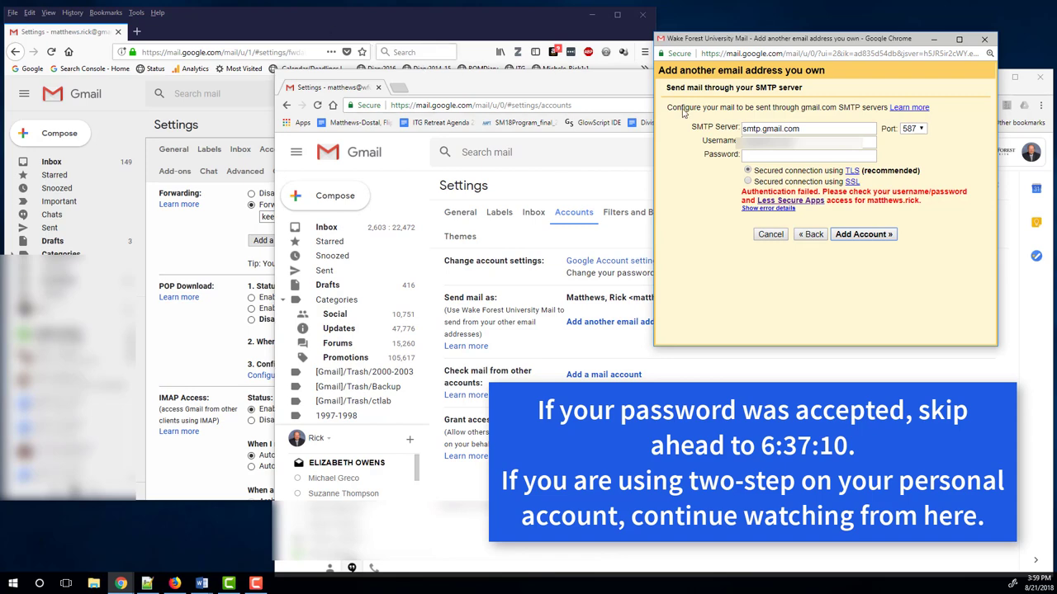
Step: Move the send-as popup lower and bring the personal Gmail settings window forward
{"action": "left_click_drag", "start_coordinate": [858, 43], "coordinate": [866, 153]}
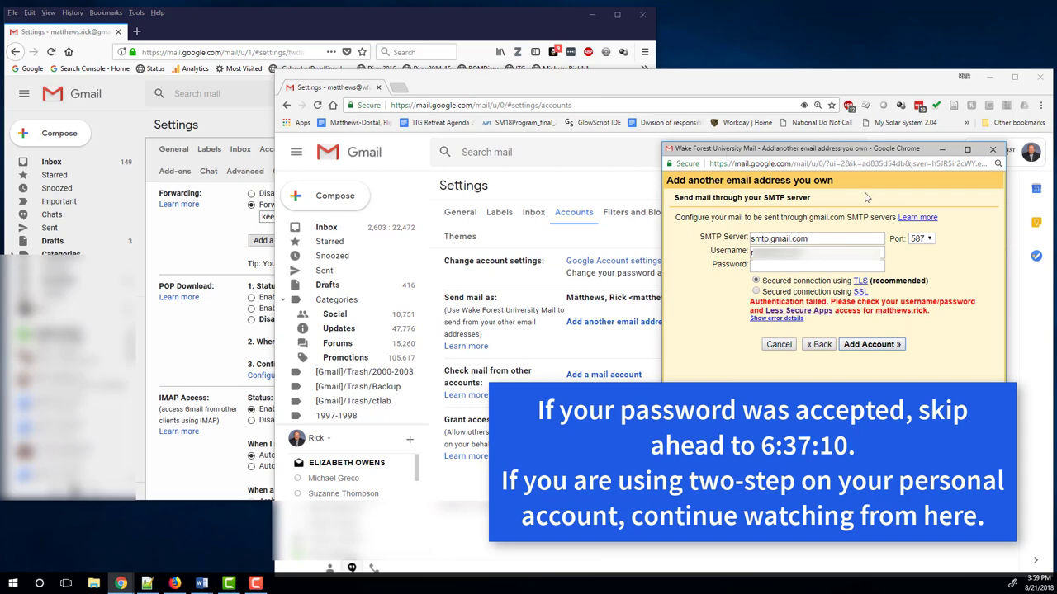
{"action": "left_click", "coordinate": [287, 32]}
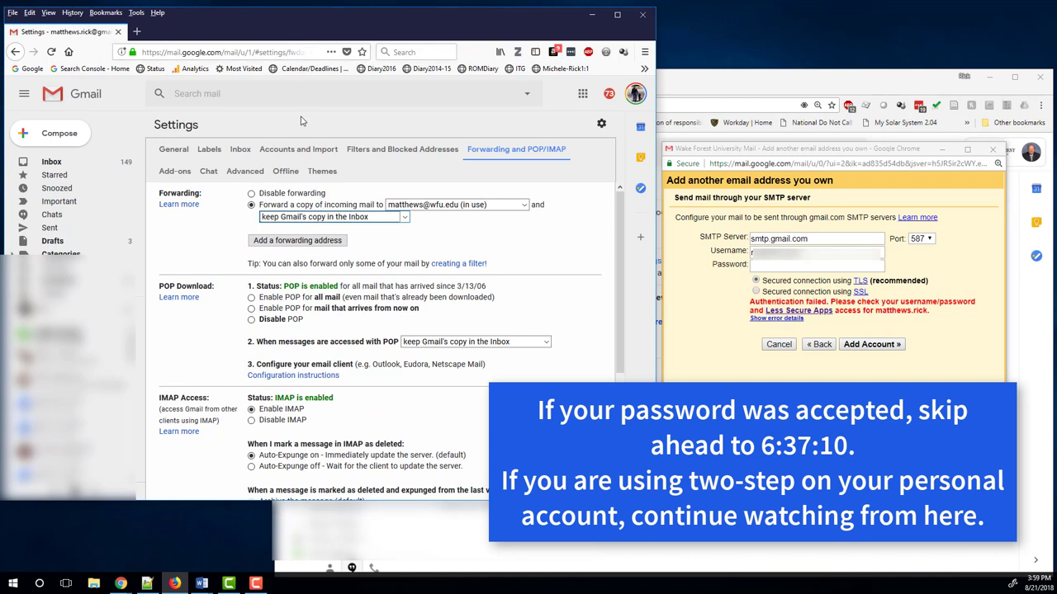
Step: Open the personal Google Account from the avatar menu and go to Sign-in & security
{"action": "left_click", "coordinate": [635, 94]}
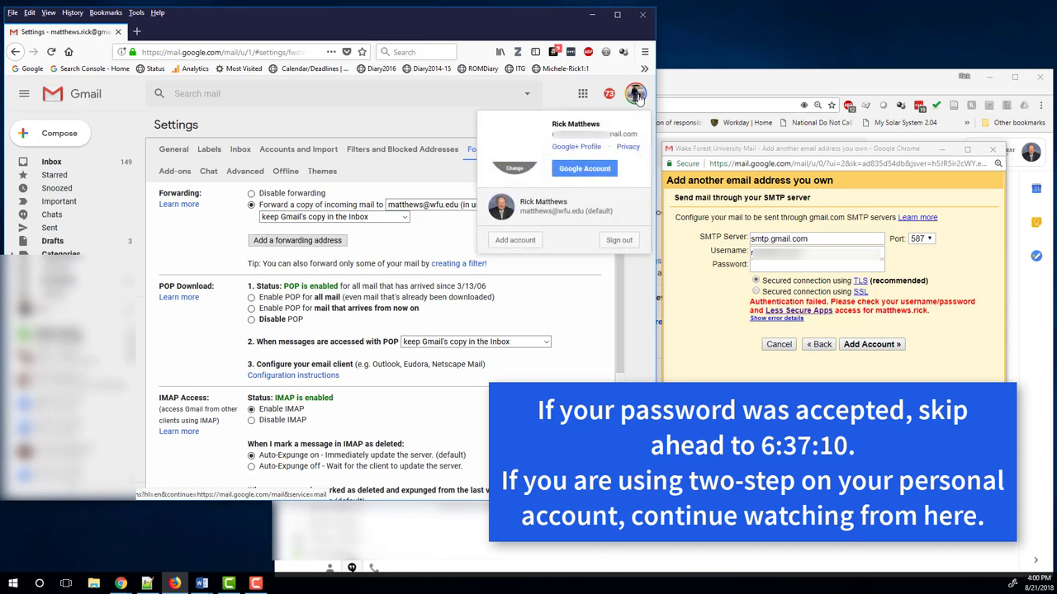
{"action": "left_click", "coordinate": [585, 170]}
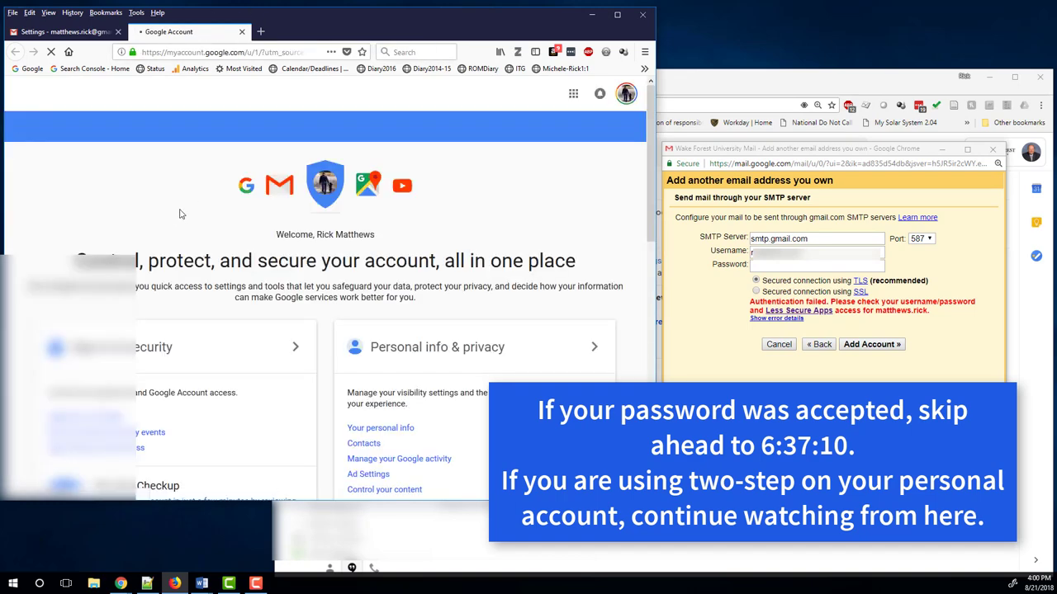
{"action": "scroll", "coordinate": [175, 211], "scroll_direction": "down", "scroll_amount": 1}
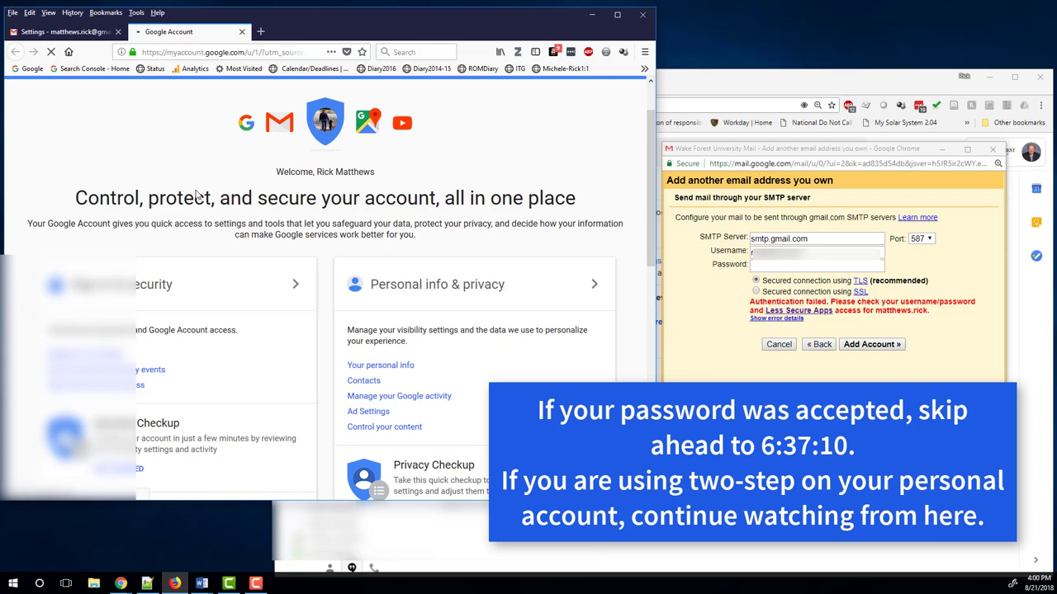
{"action": "scroll", "coordinate": [165, 207], "scroll_direction": "down", "scroll_amount": 1}
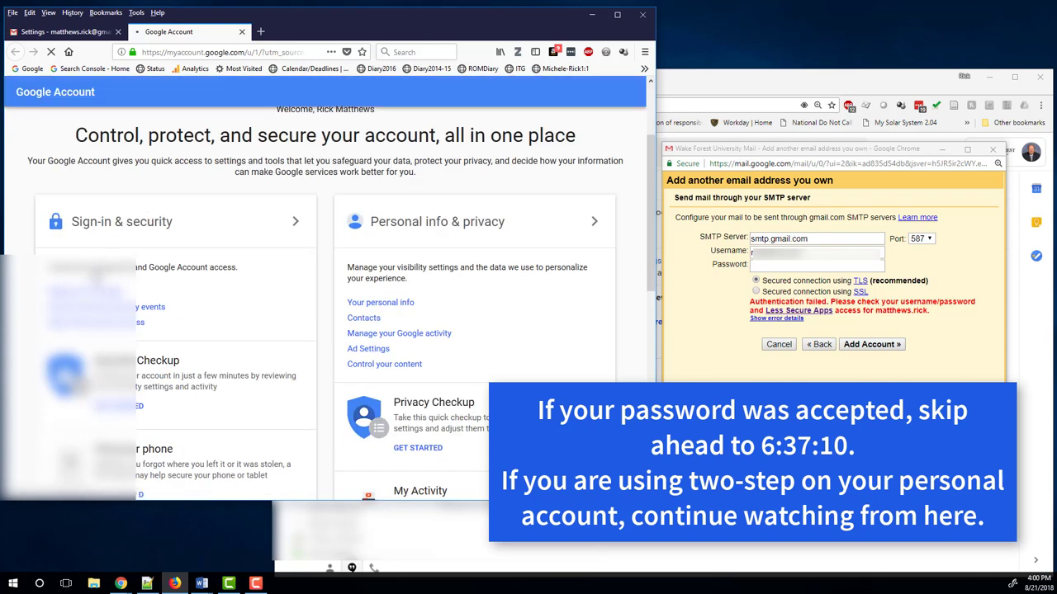
{"action": "left_click", "coordinate": [294, 225]}
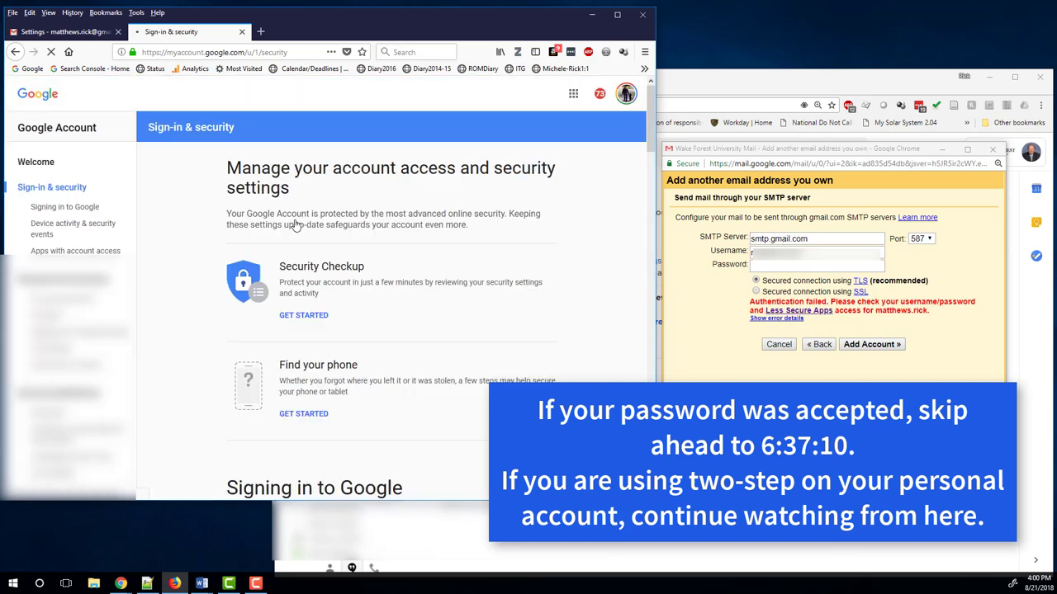
Step: Scroll down the security settings and open App passwords
{"action": "scroll", "coordinate": [441, 235], "scroll_direction": "down", "scroll_amount": 1}
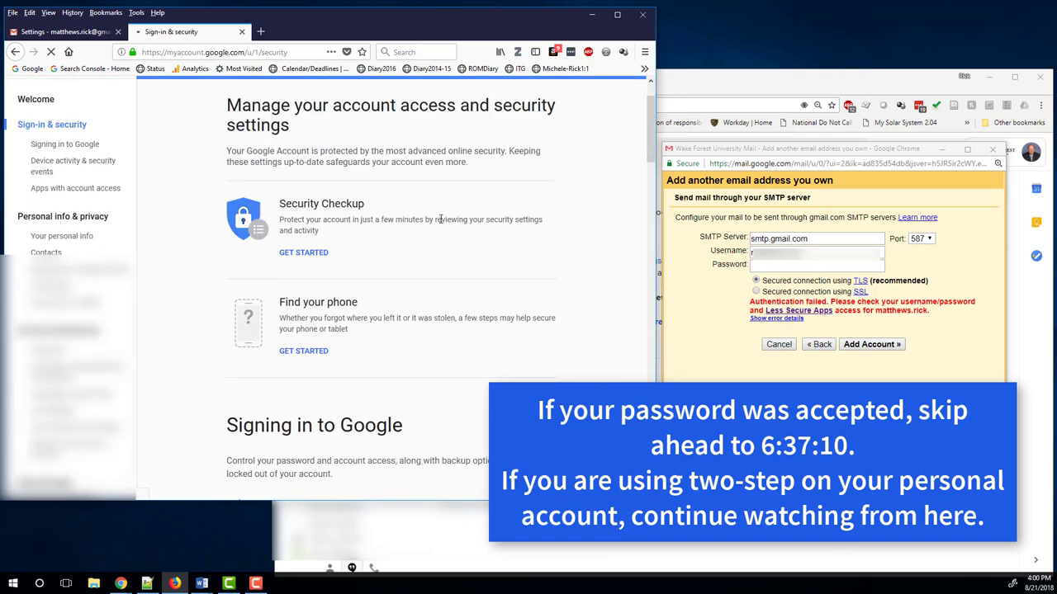
{"action": "scroll", "coordinate": [440, 223], "scroll_direction": "down", "scroll_amount": 2}
{"action": "scroll", "coordinate": [439, 219], "scroll_direction": "down", "scroll_amount": 1}
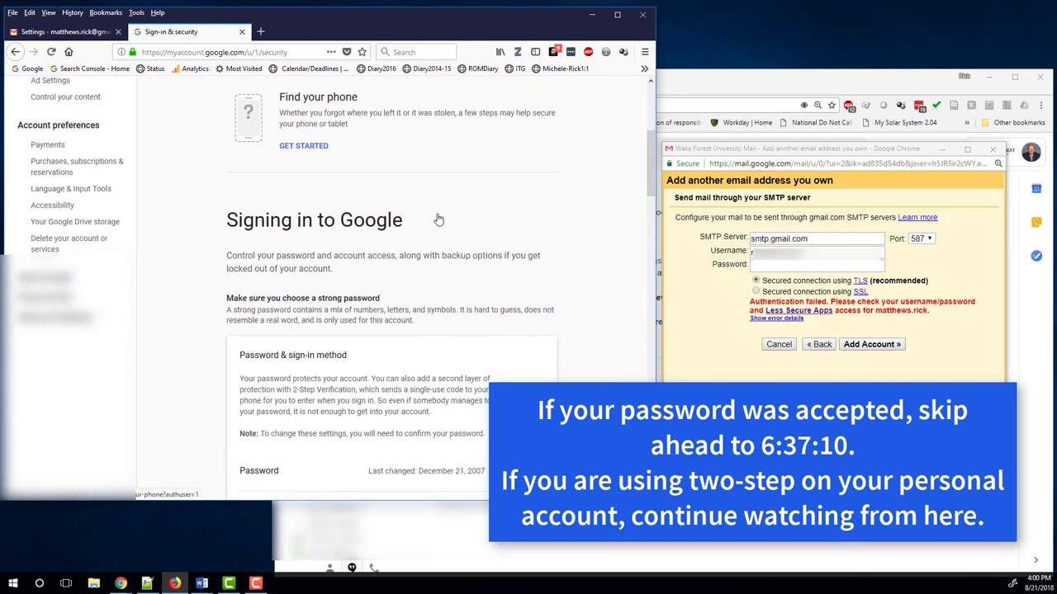
{"action": "scroll", "coordinate": [437, 214], "scroll_direction": "down", "scroll_amount": 2}
{"action": "scroll", "coordinate": [437, 211], "scroll_direction": "down", "scroll_amount": 1}
{"action": "scroll", "coordinate": [435, 204], "scroll_direction": "down", "scroll_amount": 1}
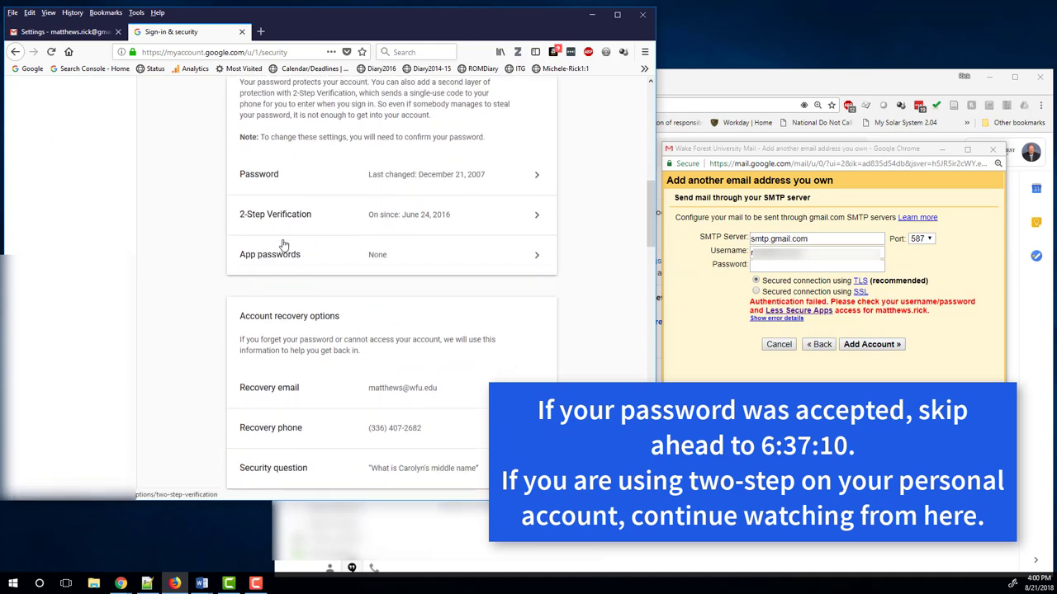
{"action": "left_click", "coordinate": [283, 247]}
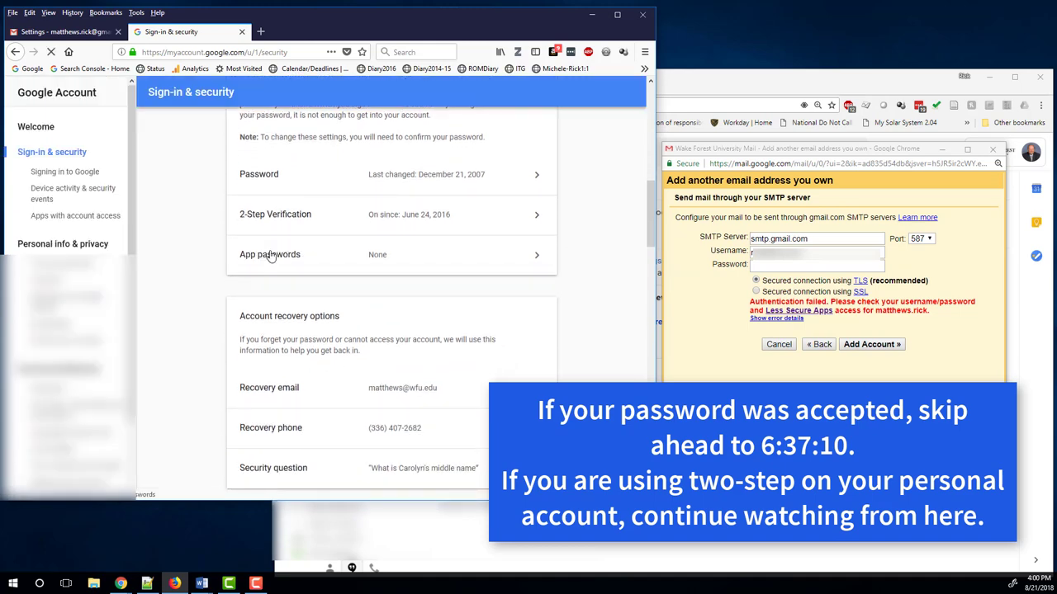
{"action": "left_click", "coordinate": [537, 260]}
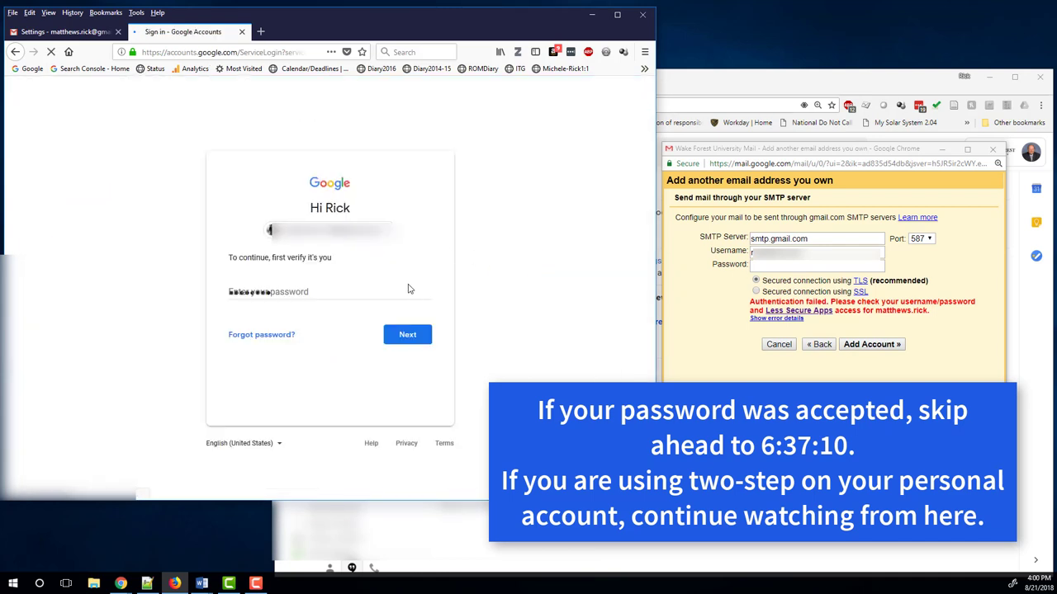
Step: Re-confirm the account password, then choose Mail and Windows Computer for a new app password
{"action": "left_click", "coordinate": [277, 292]}
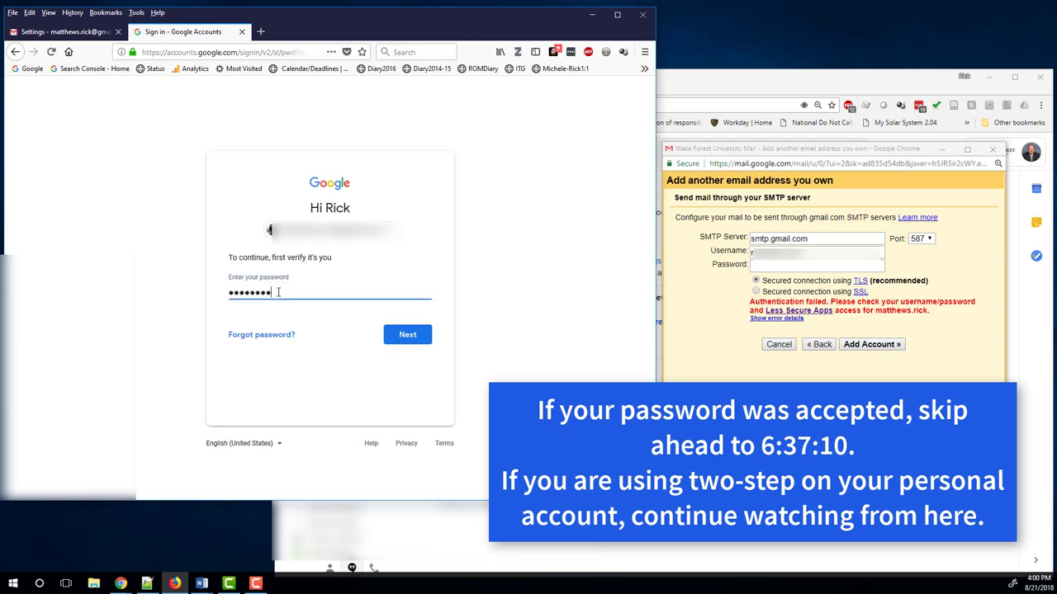
{"action": "left_click", "coordinate": [412, 340]}
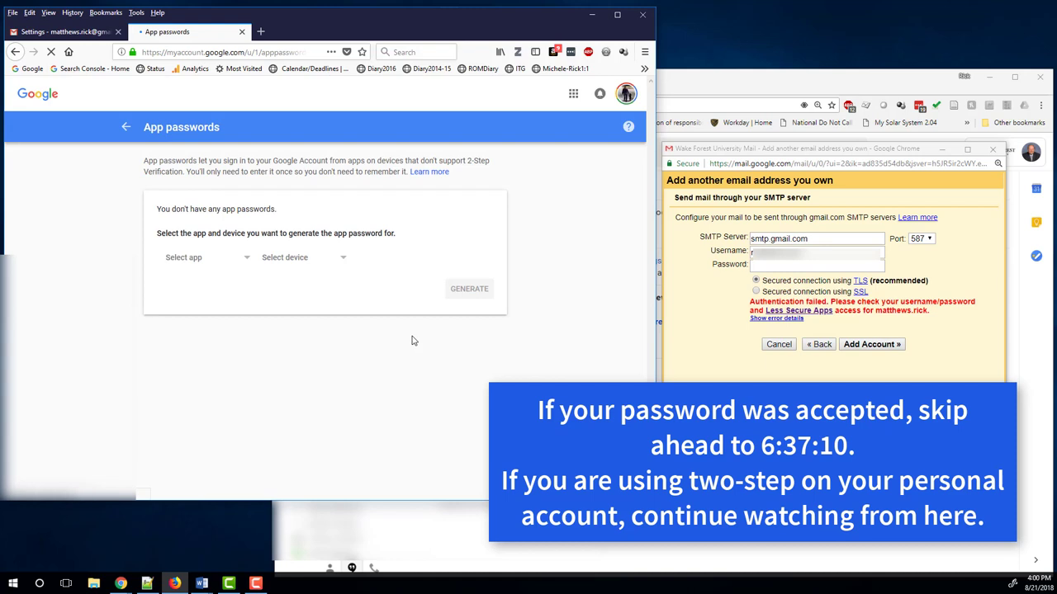
{"action": "left_click", "coordinate": [249, 261]}
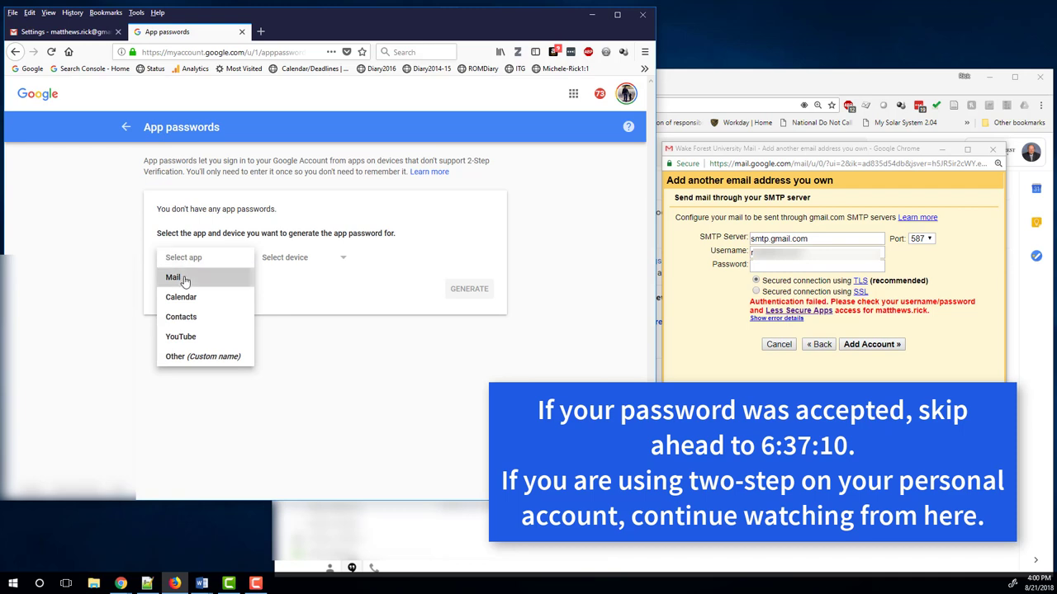
{"action": "left_click", "coordinate": [184, 279]}
{"action": "left_click", "coordinate": [343, 260]}
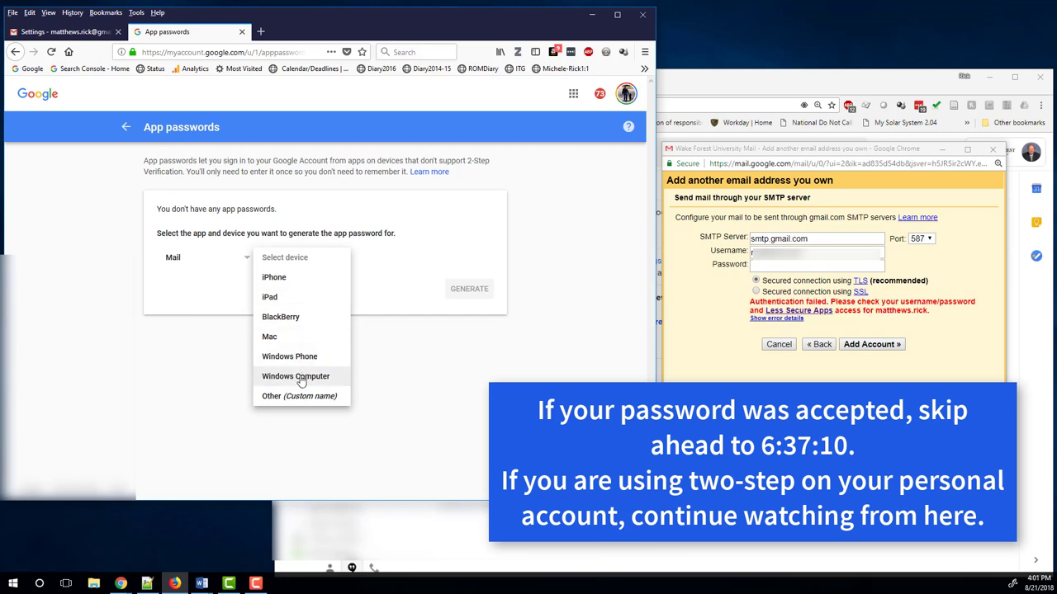
{"action": "left_click", "coordinate": [299, 378]}
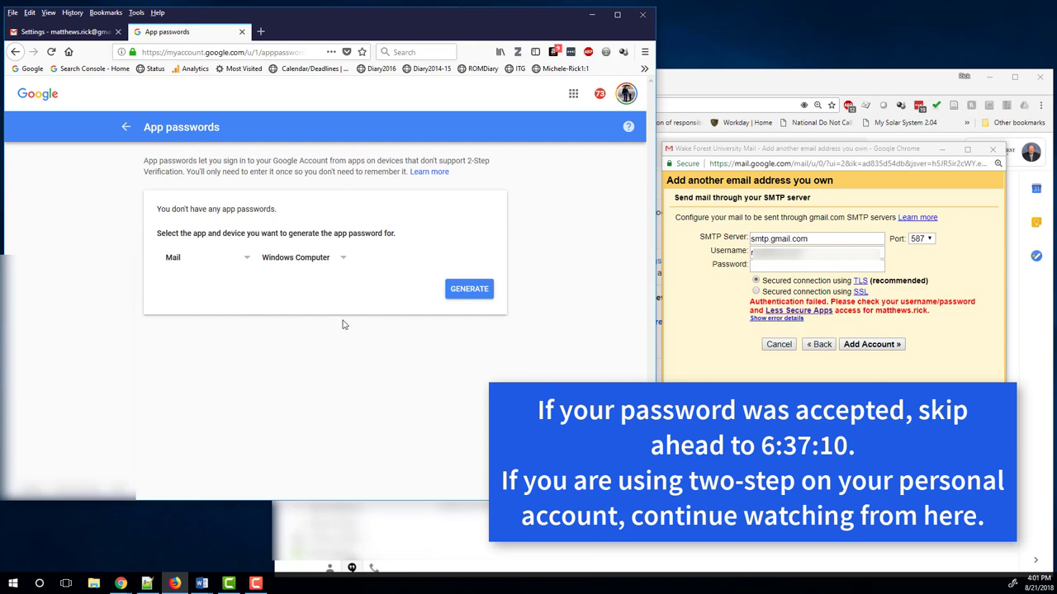
Step: Generate a Mail app password and use it as the SMTP password to add the personal Gmail sender
{"action": "left_click", "coordinate": [468, 288]}
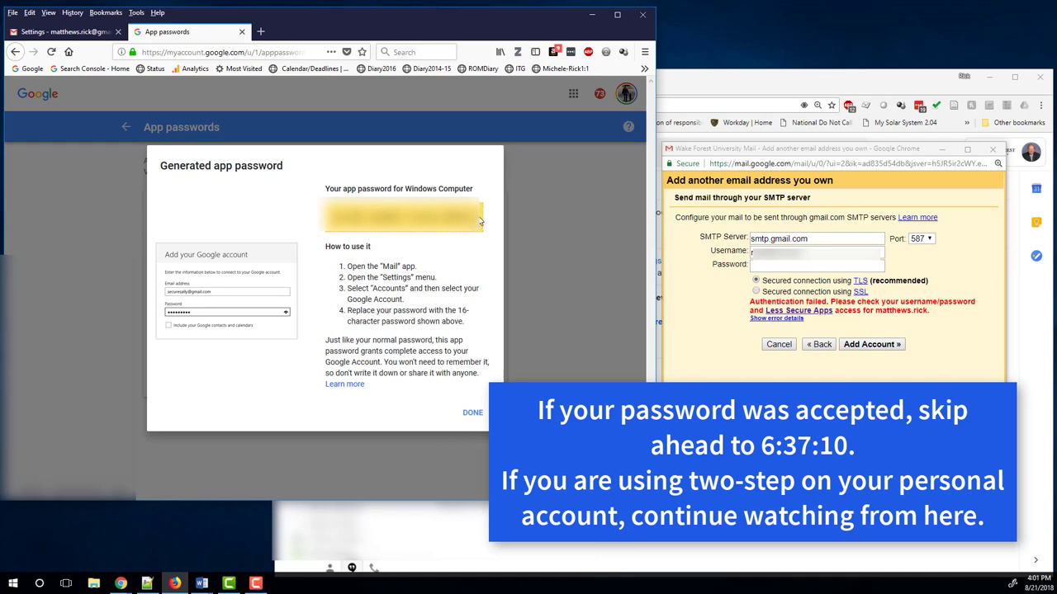
{"action": "left_click_drag", "start_coordinate": [480, 221], "coordinate": [326, 218]}
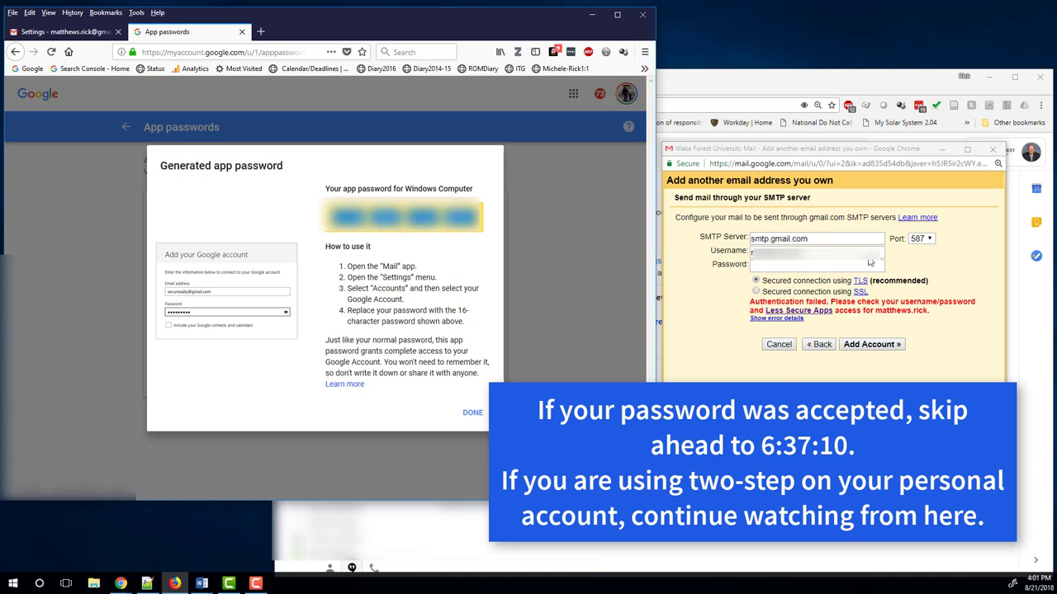
{"action": "left_click", "coordinate": [866, 182]}
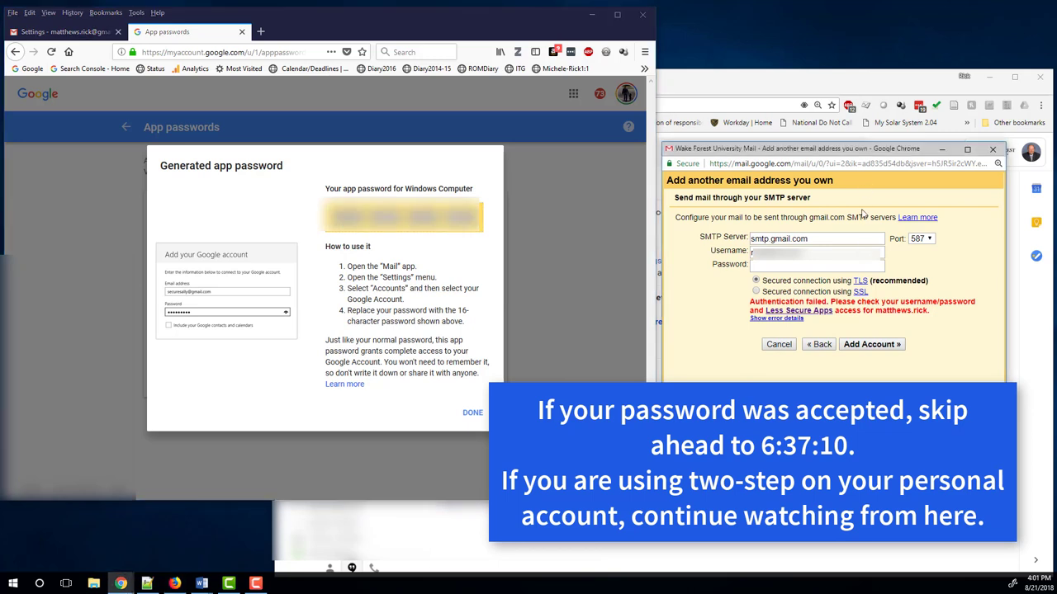
{"action": "left_click", "coordinate": [802, 267]}
{"action": "key", "text": "ctrl+v"}
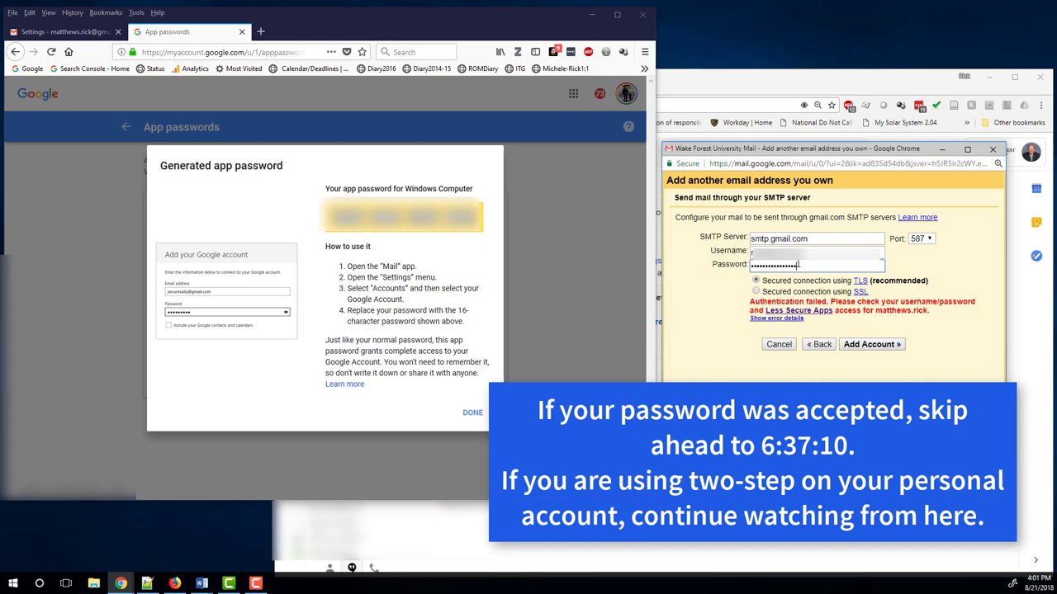
{"action": "left_click", "coordinate": [872, 345]}
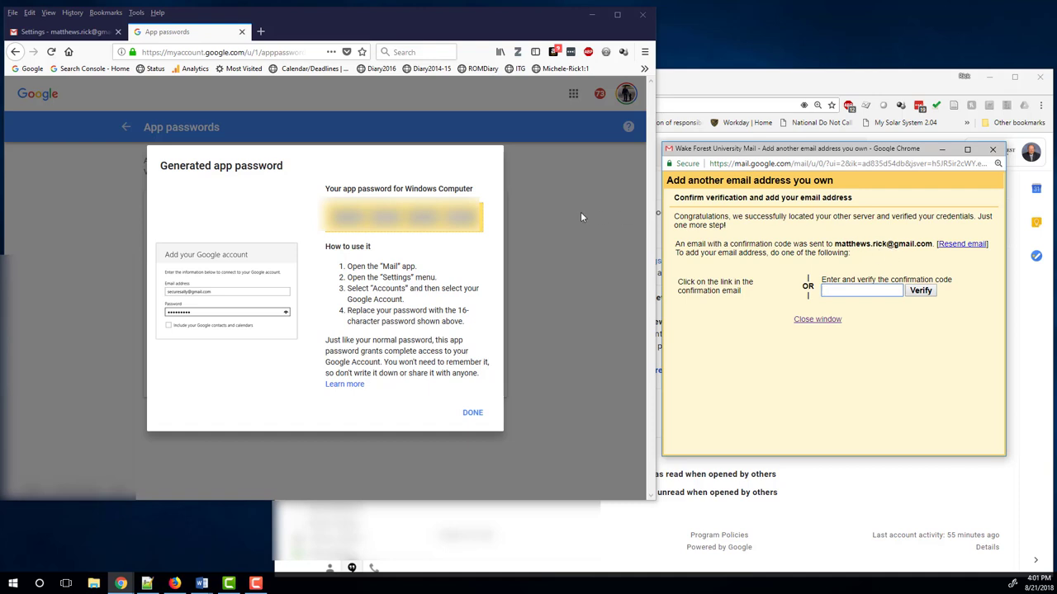
Step: Close the app password dialog and return to the Gmail inbox, discarding unsaved settings changes
{"action": "left_click", "coordinate": [472, 415]}
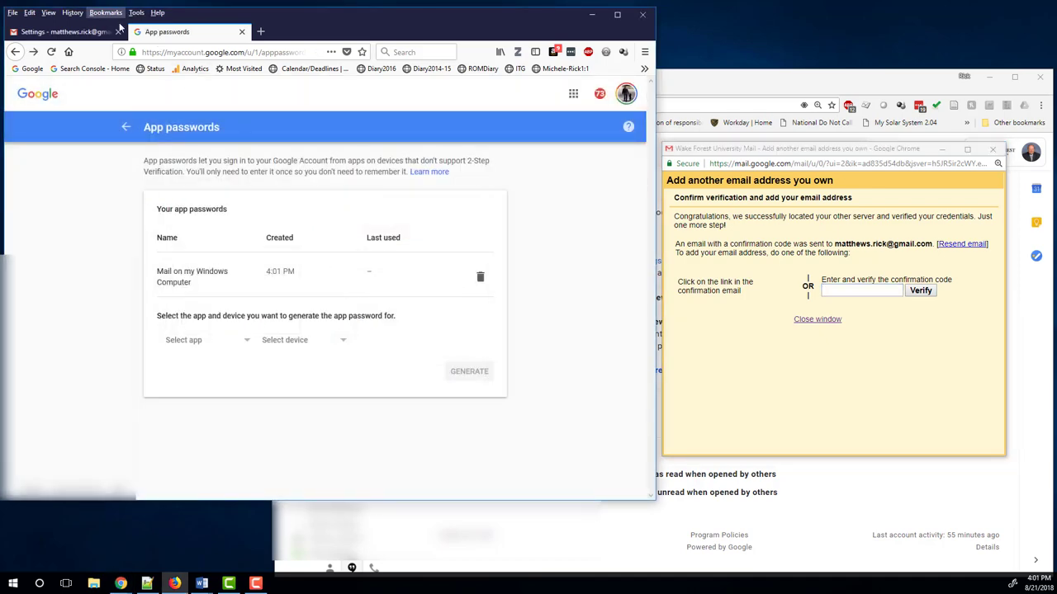
{"action": "left_click", "coordinate": [87, 31]}
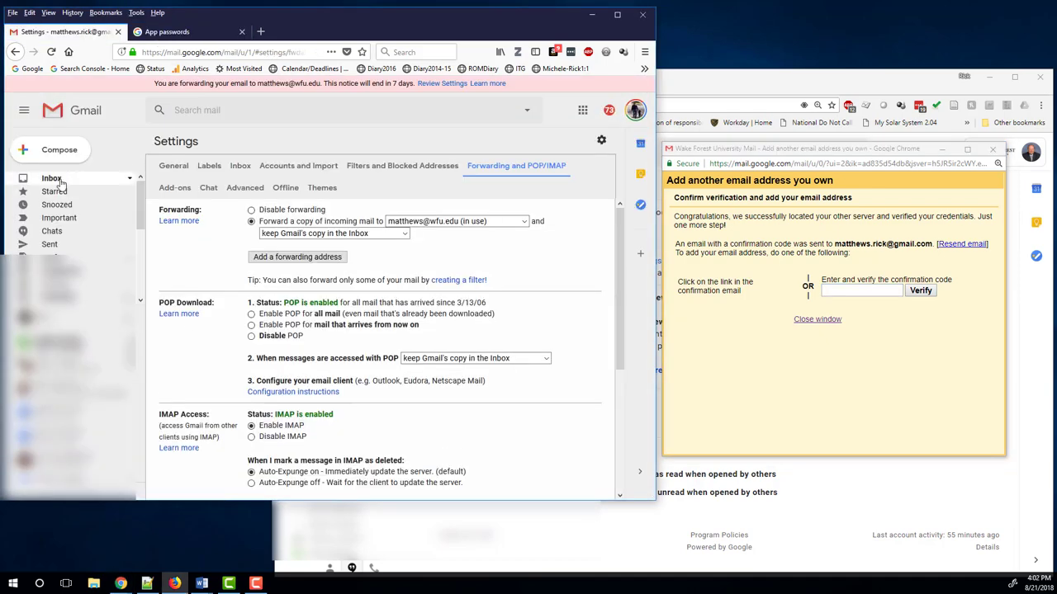
{"action": "left_click", "coordinate": [51, 179]}
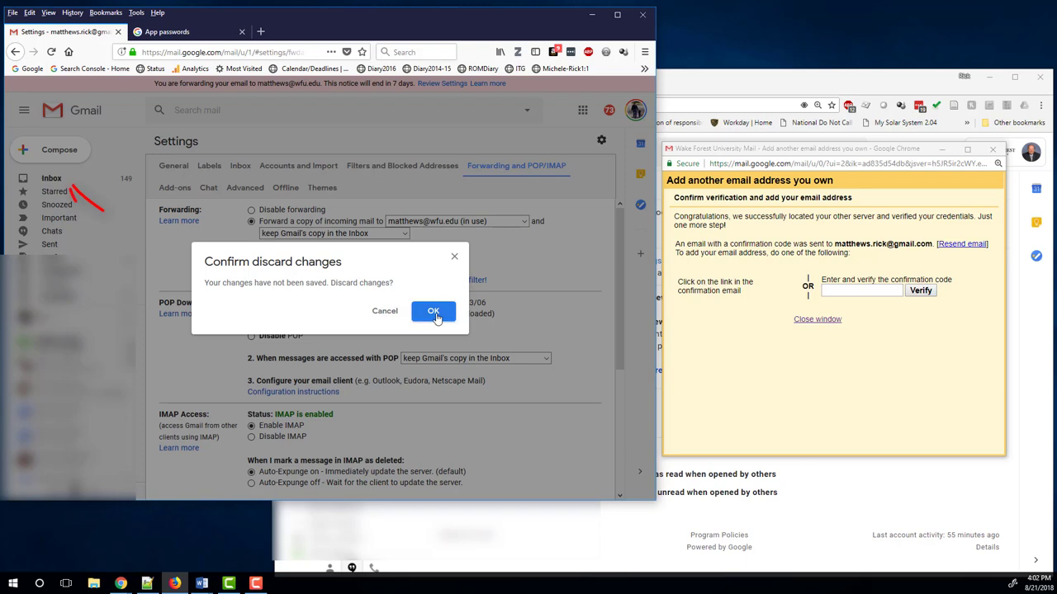
{"action": "left_click", "coordinate": [433, 312]}
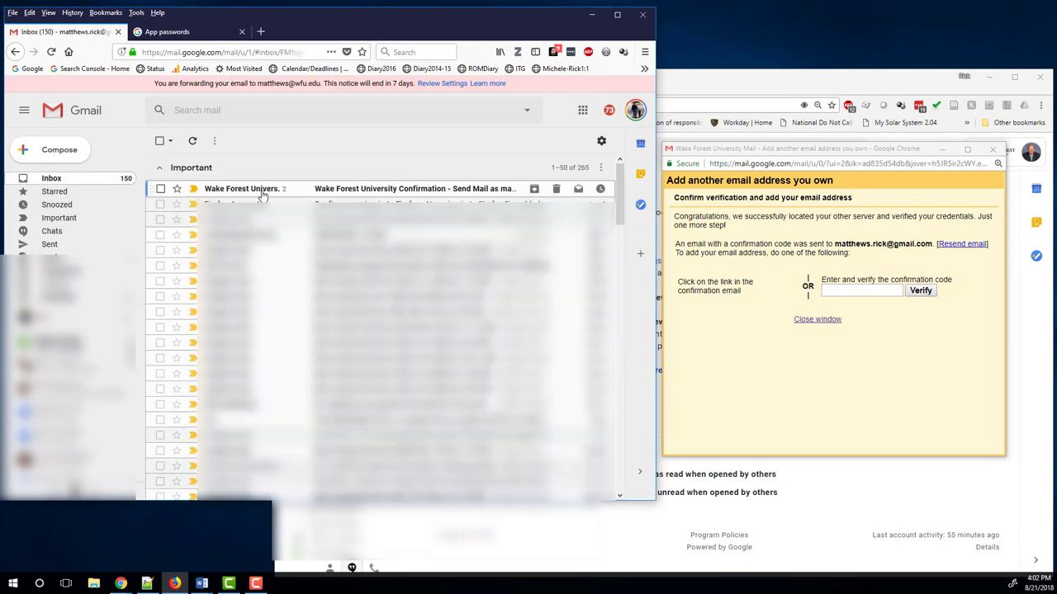
Step: Copy the confirmation code from the Wake Forest University Confirmation email
{"action": "left_click", "coordinate": [262, 194]}
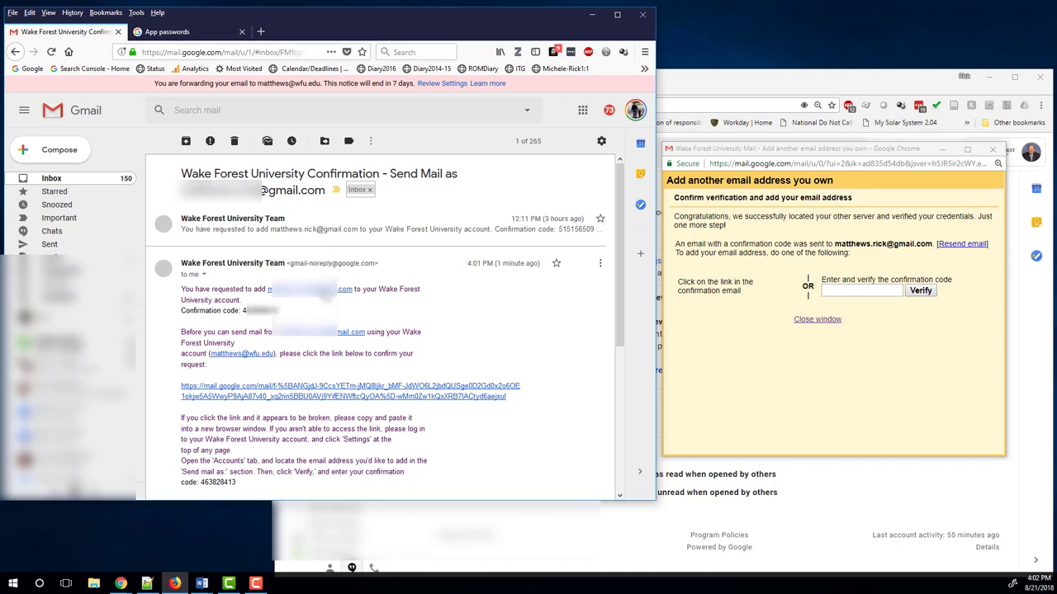
{"action": "left_click_drag", "start_coordinate": [280, 311], "coordinate": [246, 312]}
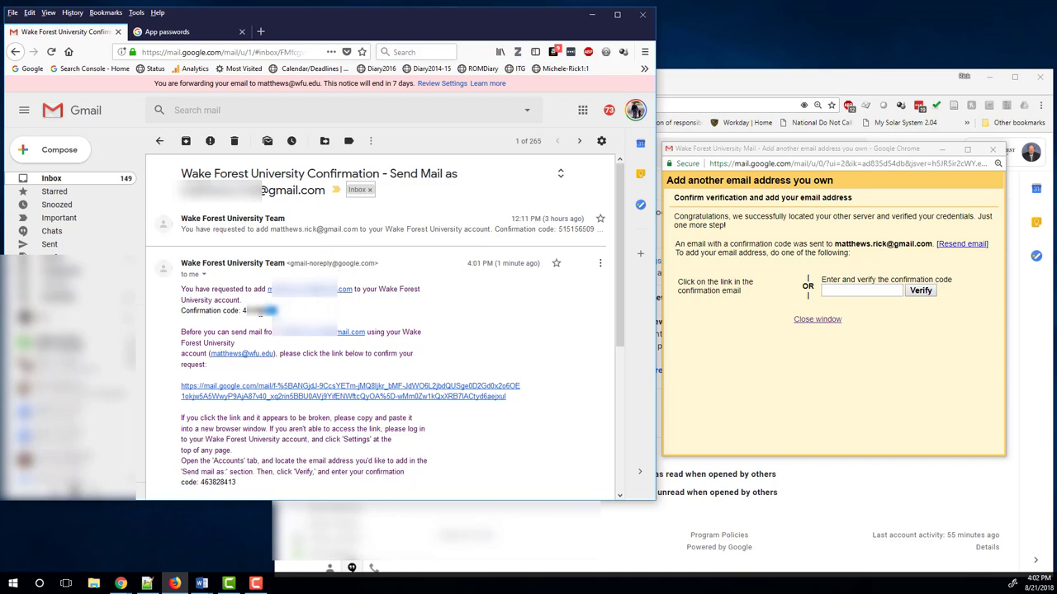
{"action": "left_click", "coordinate": [246, 312]}
{"action": "left_click_drag", "start_coordinate": [279, 311], "coordinate": [243, 311]}
{"action": "left_click", "coordinate": [242, 313]}
Step: Paste the confirmation code into the send-as setup window and verify it
{"action": "left_click", "coordinate": [851, 292]}
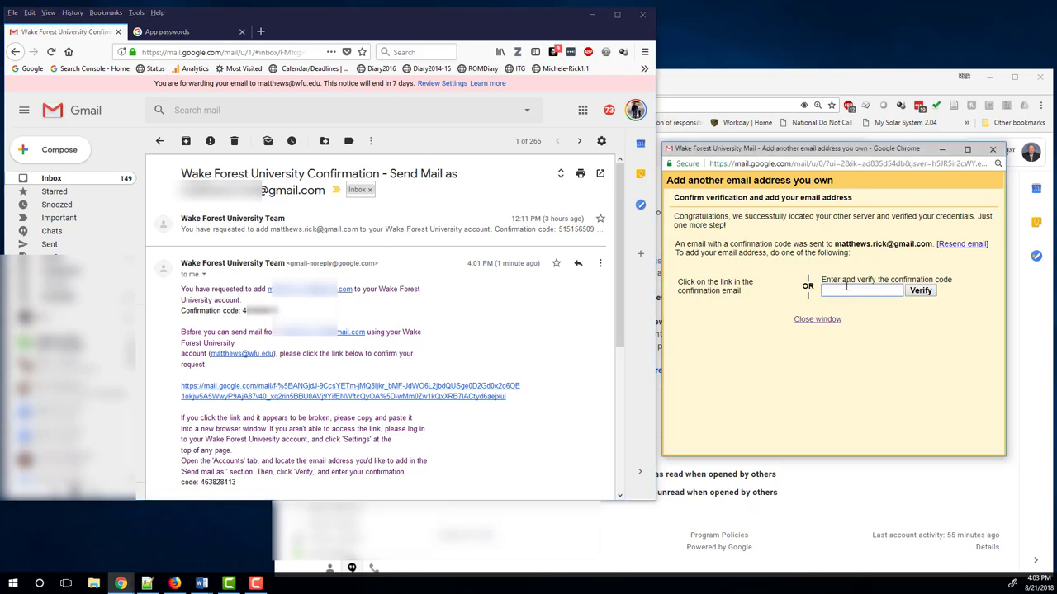
{"action": "key", "text": "ctrl+v"}
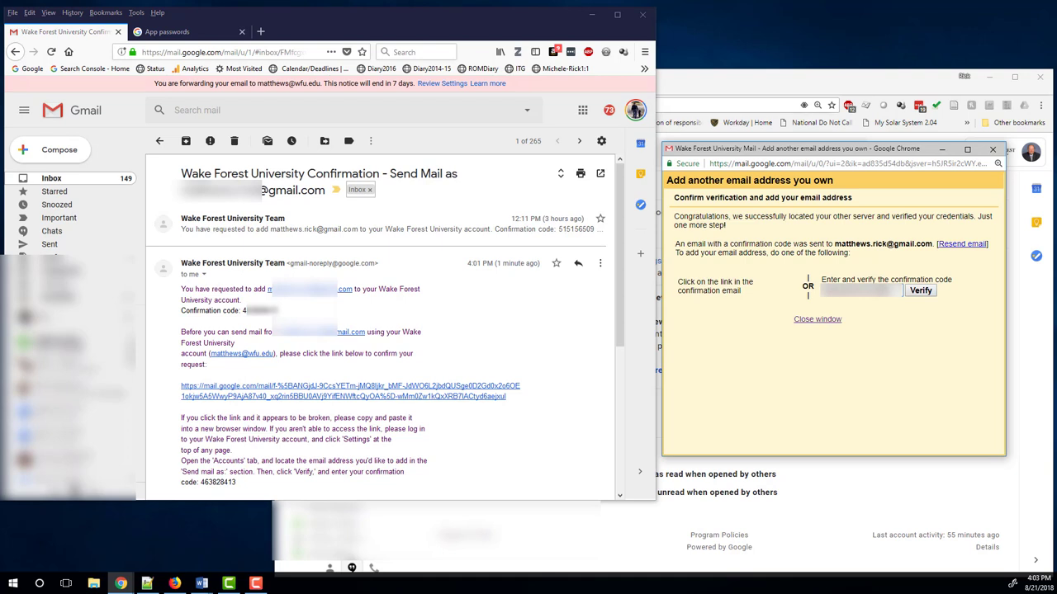
{"action": "left_click", "coordinate": [801, 284]}
{"action": "key", "text": "ctrl+v"}
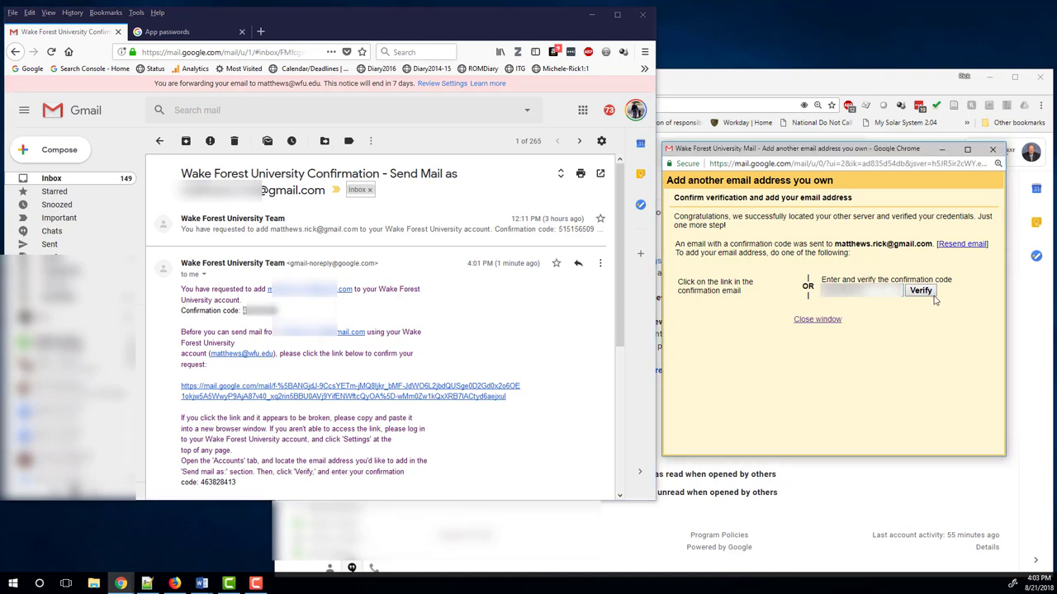
{"action": "left_click", "coordinate": [925, 294]}
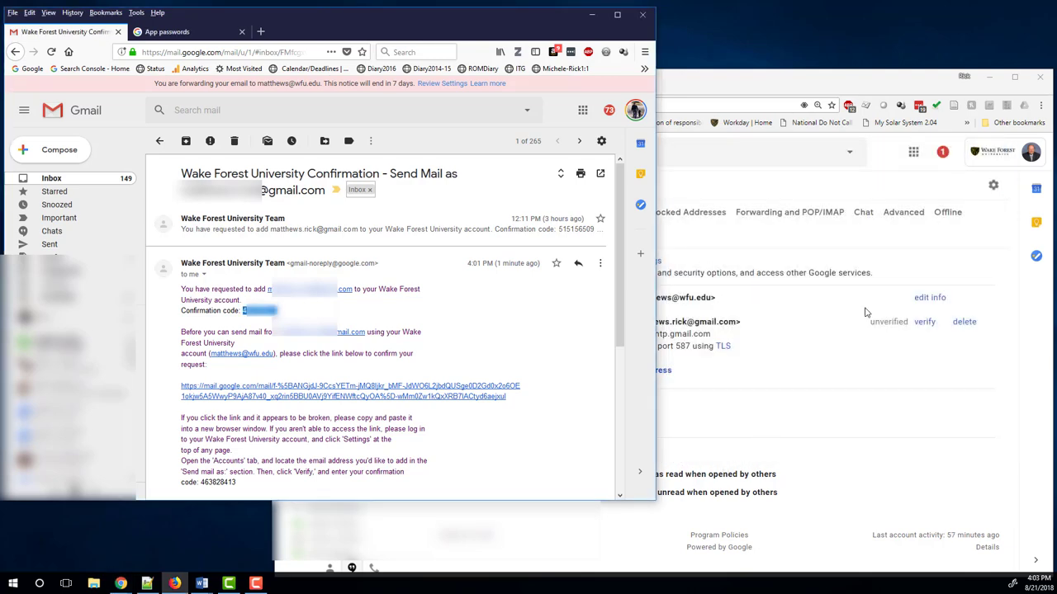
Step: Review Settings > Accounts showing the personal gmail.com address sending through smtp.gmail.com
{"action": "left_click", "coordinate": [808, 193]}
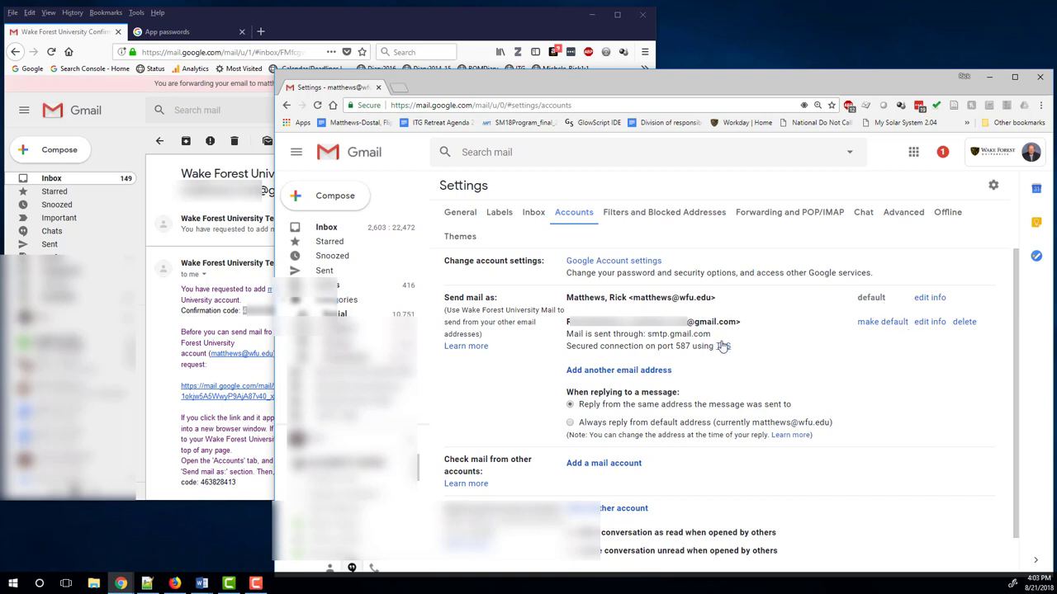
{"action": "scroll", "coordinate": [718, 347], "scroll_direction": "down", "scroll_amount": 2}
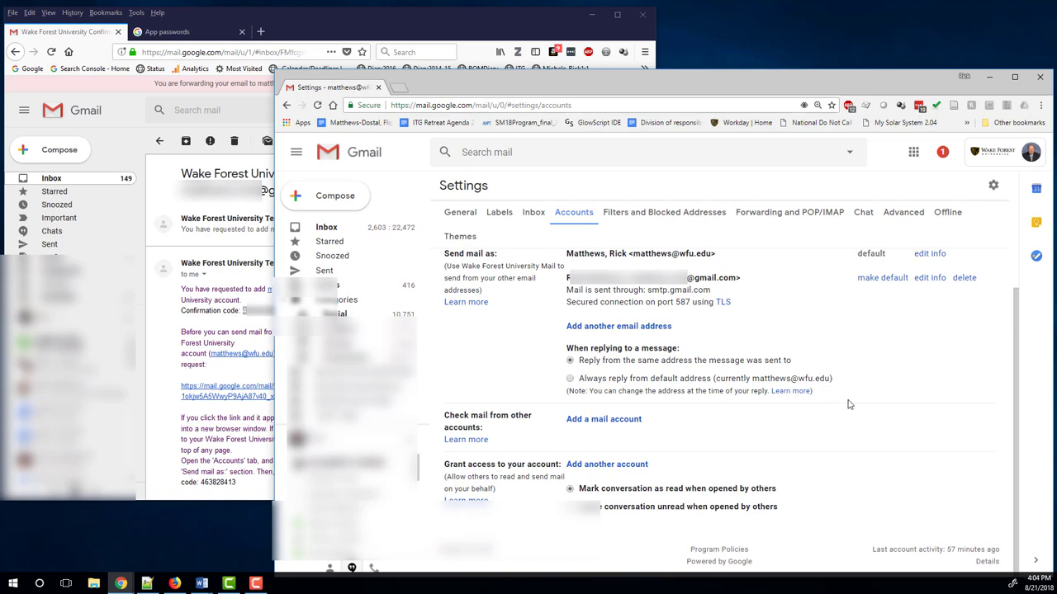
Step: Compose a new message and confirm the From list offers both wfu.edu and personal gmail.com addresses
{"action": "left_click", "coordinate": [323, 232]}
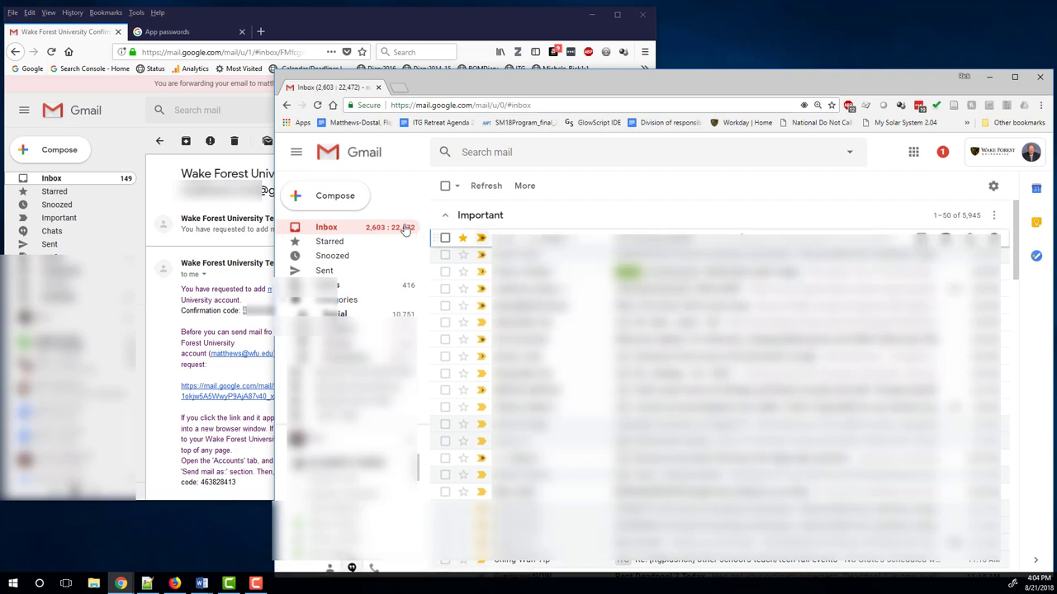
{"action": "left_click", "coordinate": [336, 201]}
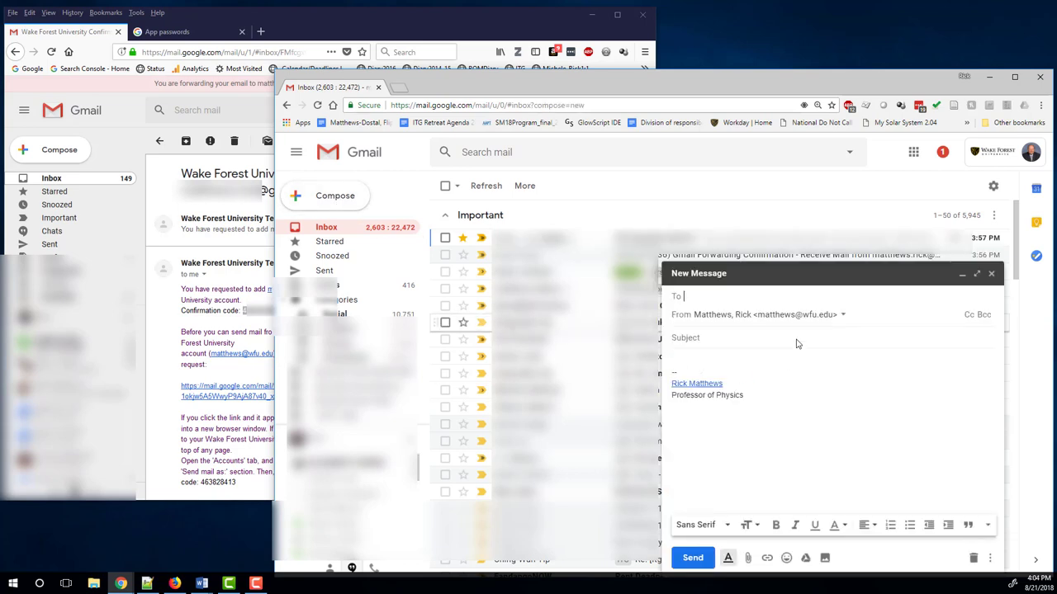
{"action": "left_click", "coordinate": [843, 317]}
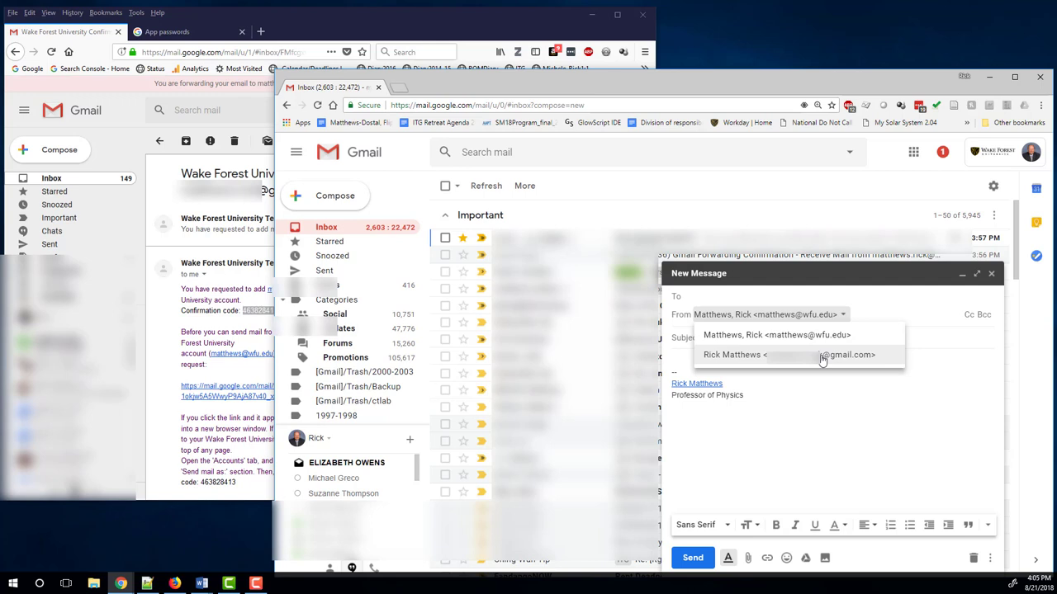
{"action": "left_click", "coordinate": [843, 315]}
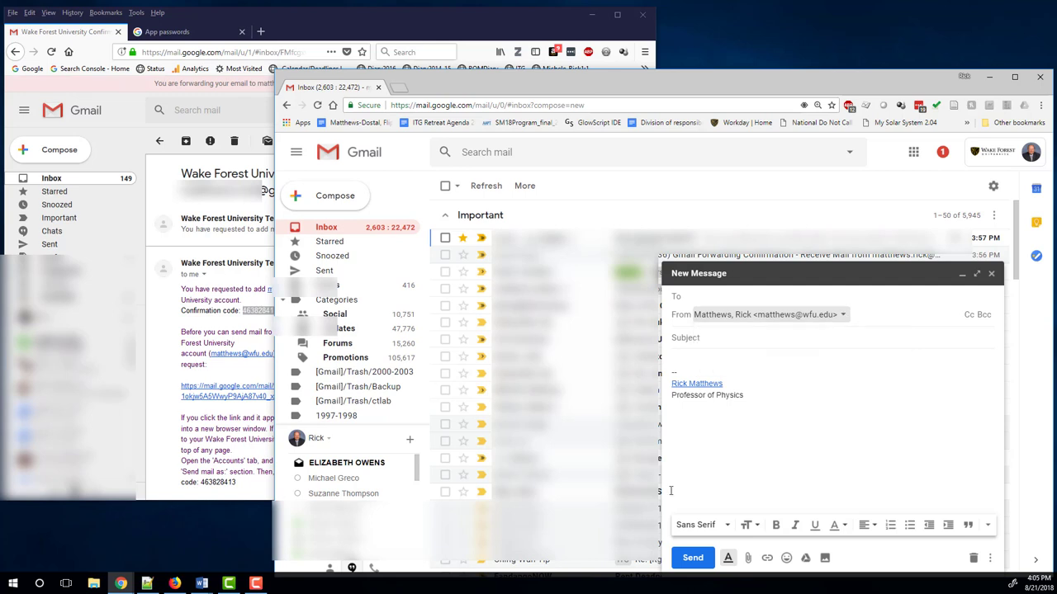